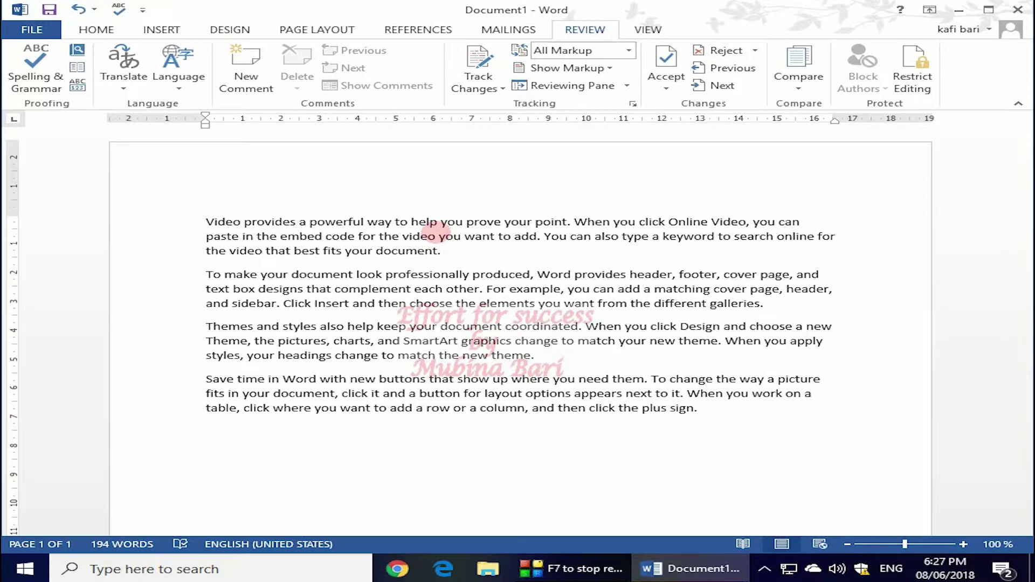
# Insert the No Symbol shape and set its text wrapping to Square.
pyautogui.click(171, 33)
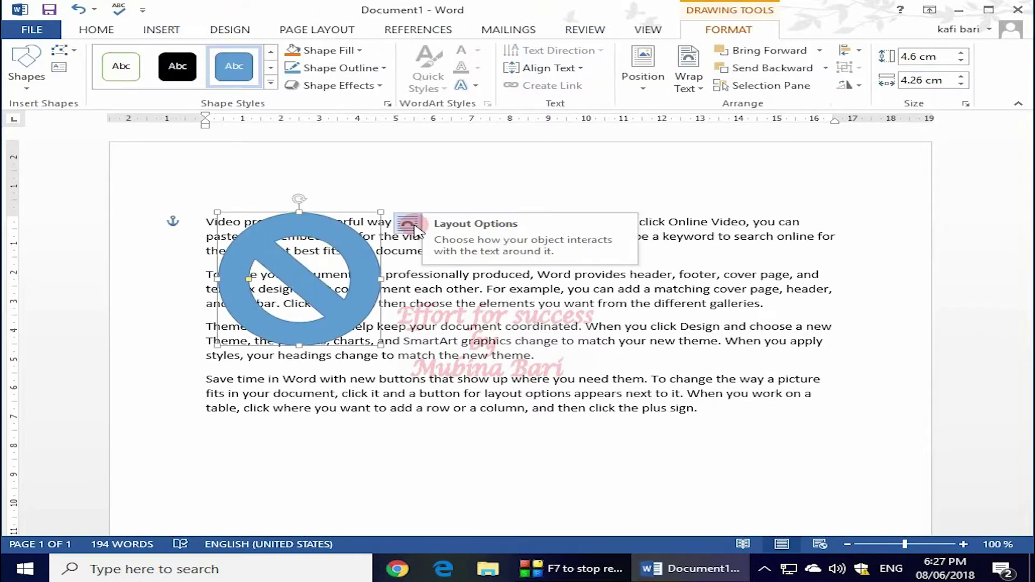
pyautogui.click(407, 222)
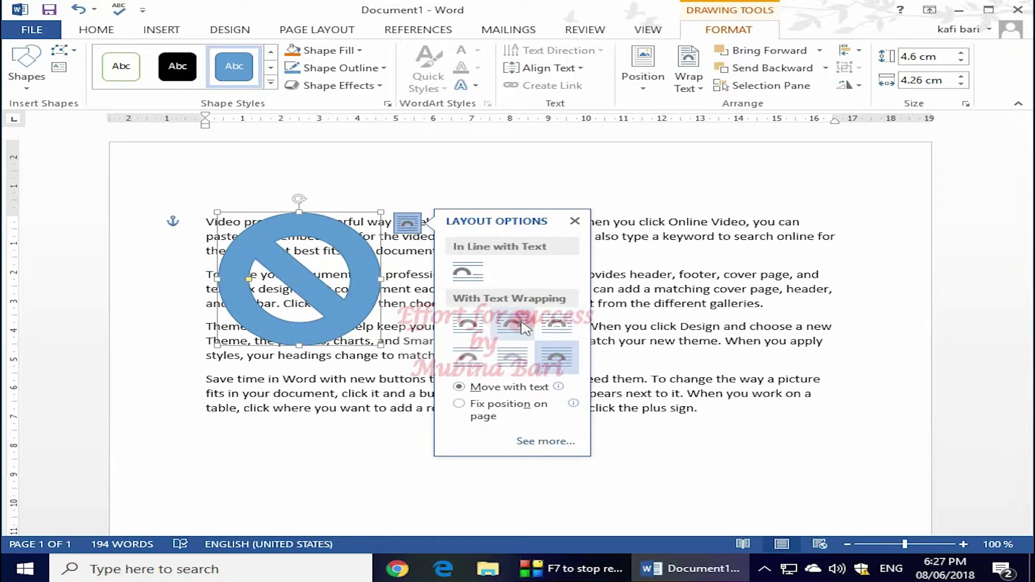
pyautogui.click(521, 325)
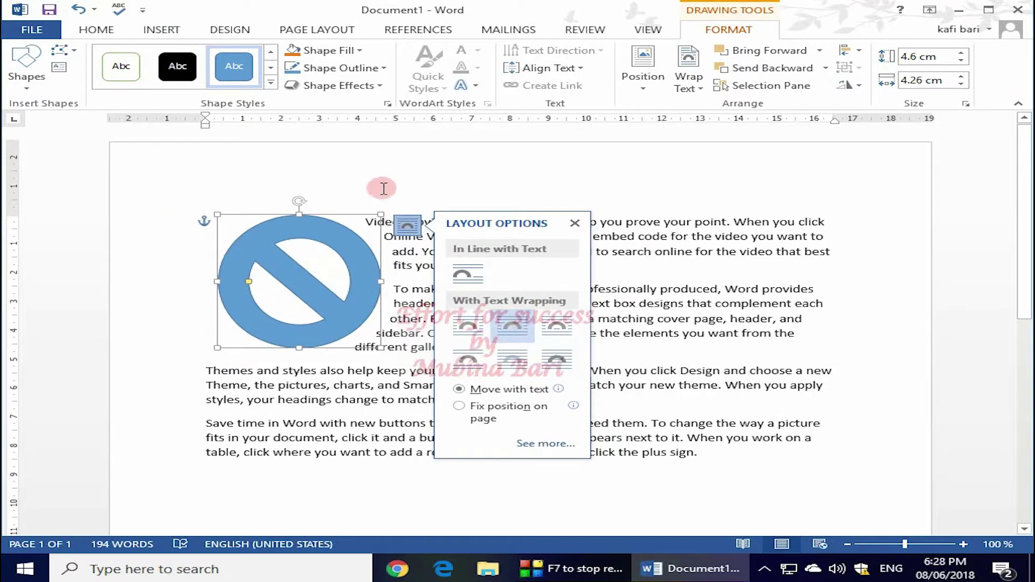
# Add 'This is about video' as the first line and 'Effort for success' as the last line.
pyautogui.click(383, 190)
pyautogui.press('Return')
pyautogui.press('Return')
pyautogui.press('Return')
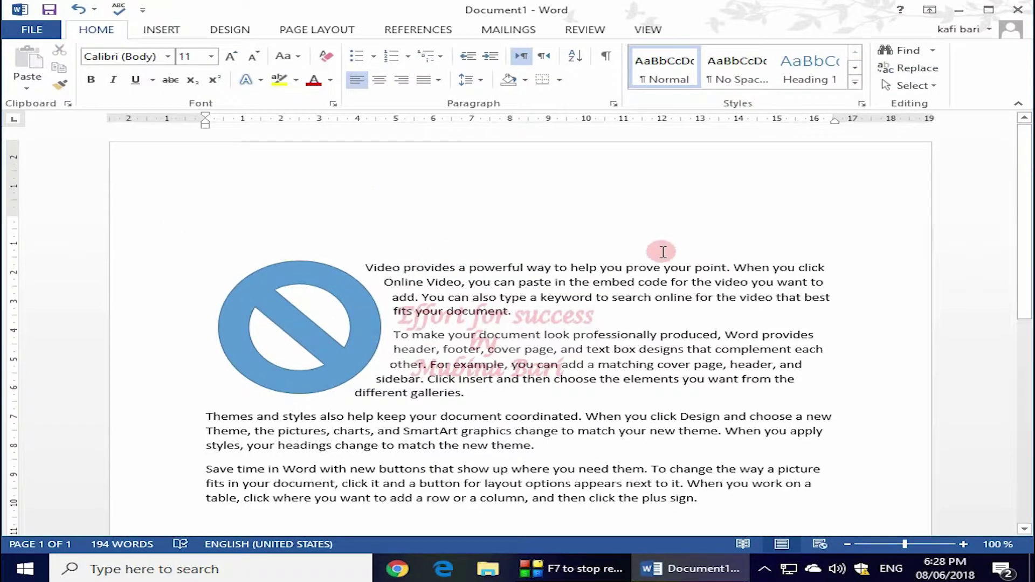
pyautogui.write('This is about video')
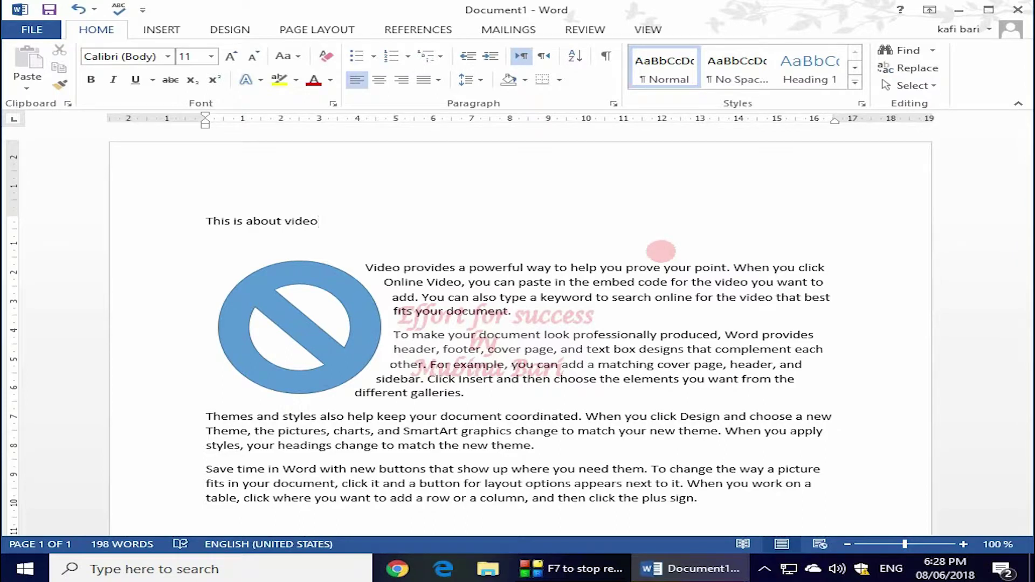
pyautogui.moveTo(1024, 315); pyautogui.dragTo(1026, 353)
pyautogui.click(202, 456)
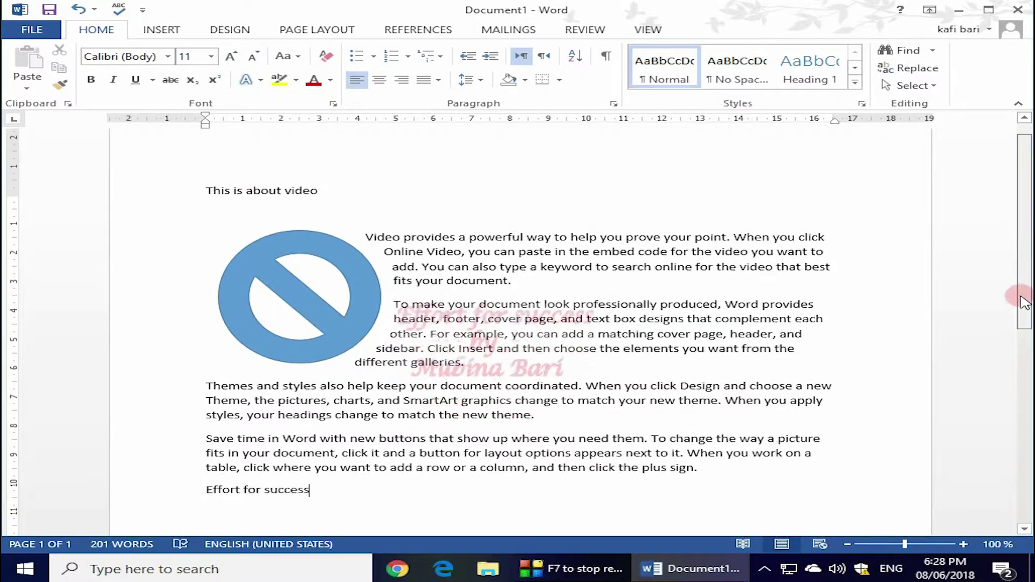
pyautogui.moveTo(1023, 300); pyautogui.dragTo(1022, 281)
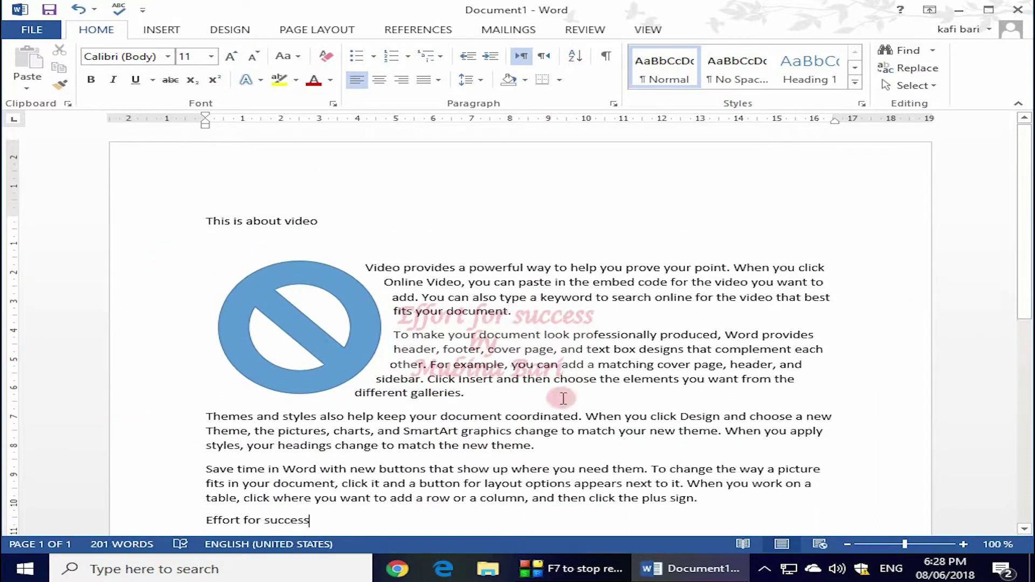
# Save the document to the Desktop as 'This is about video'.
pyautogui.click(35, 30)
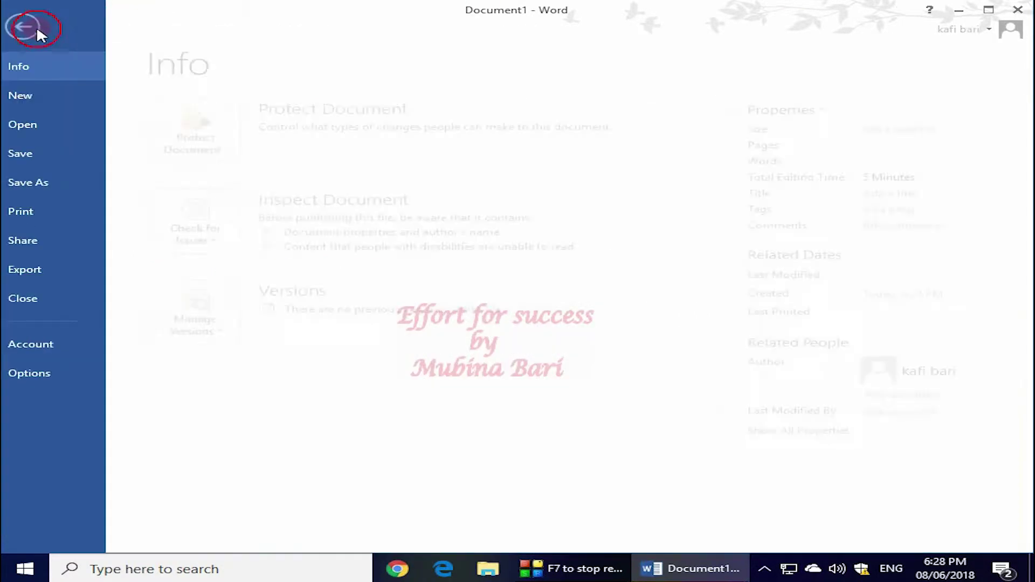
pyautogui.click(40, 154)
pyautogui.click(250, 214)
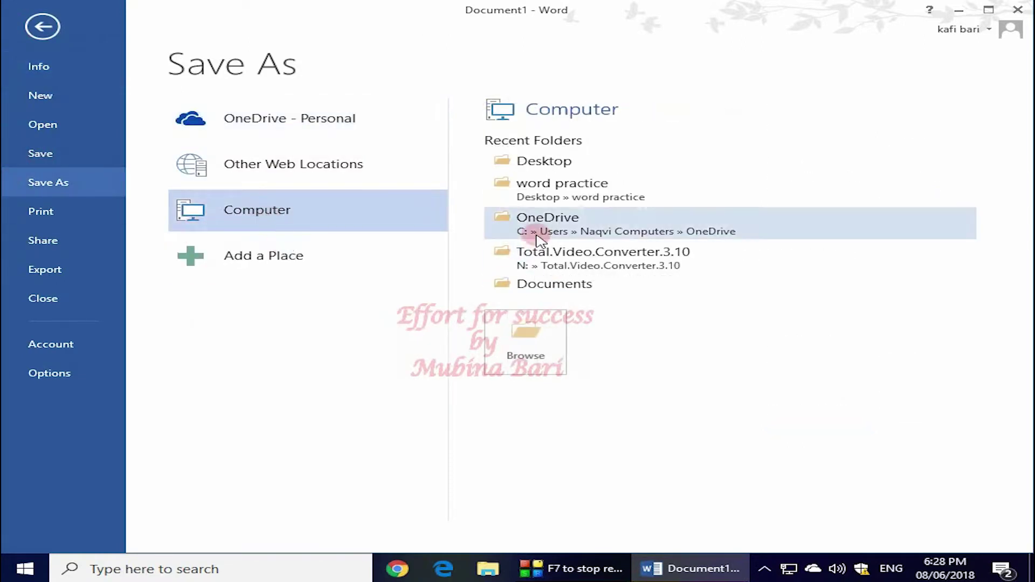
pyautogui.click(548, 173)
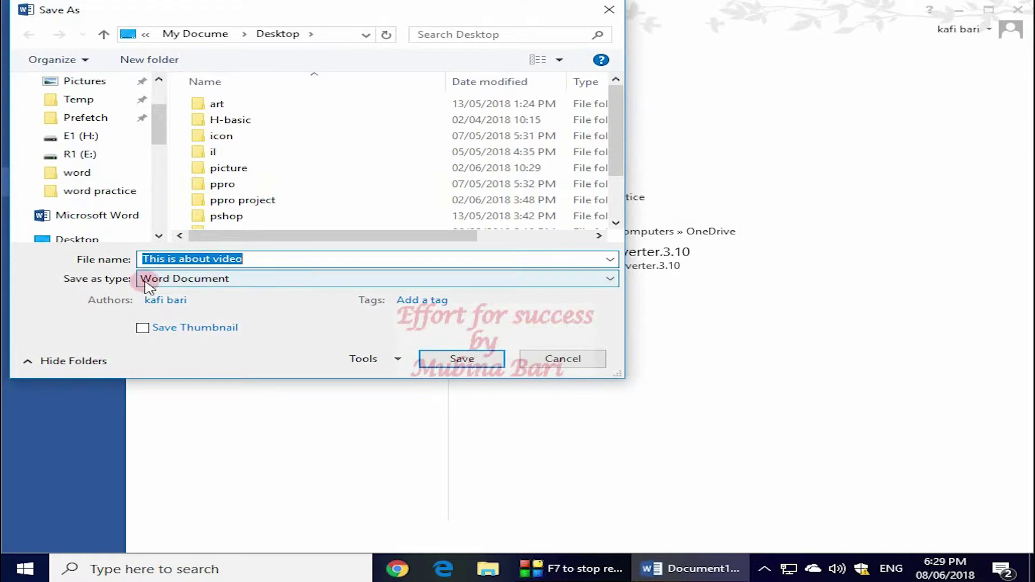
pyautogui.click(461, 360)
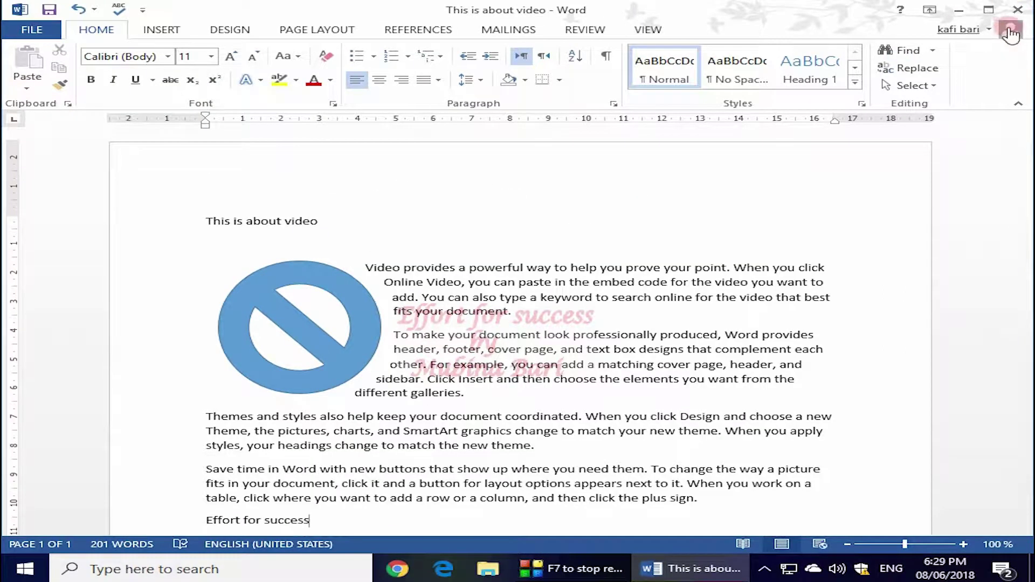
# Close Word, reopen 'This is about video' from the desktop, then close it again.
pyautogui.click(1015, 9)
pyautogui.doubleClick(438, 312)
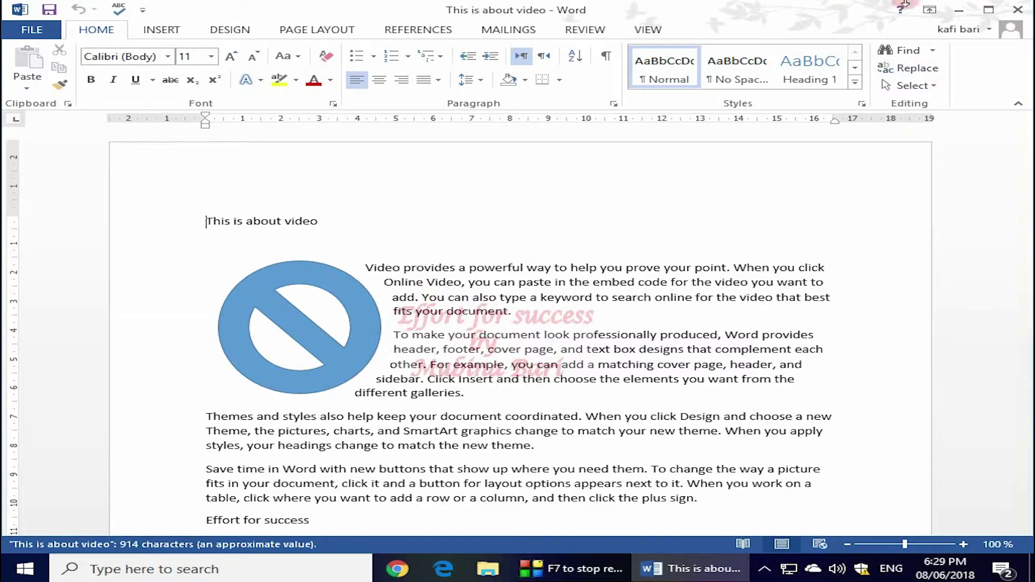
pyautogui.click(1017, 12)
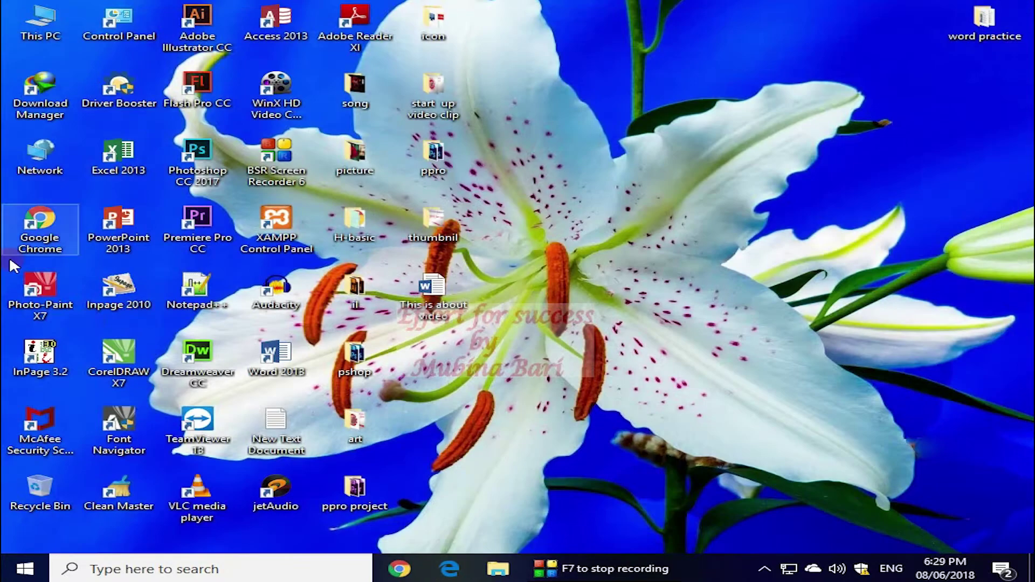
# Start a new Word document, generate sample text with =rand(), and title it 'This is my work'.
pyautogui.doubleClick(274, 356)
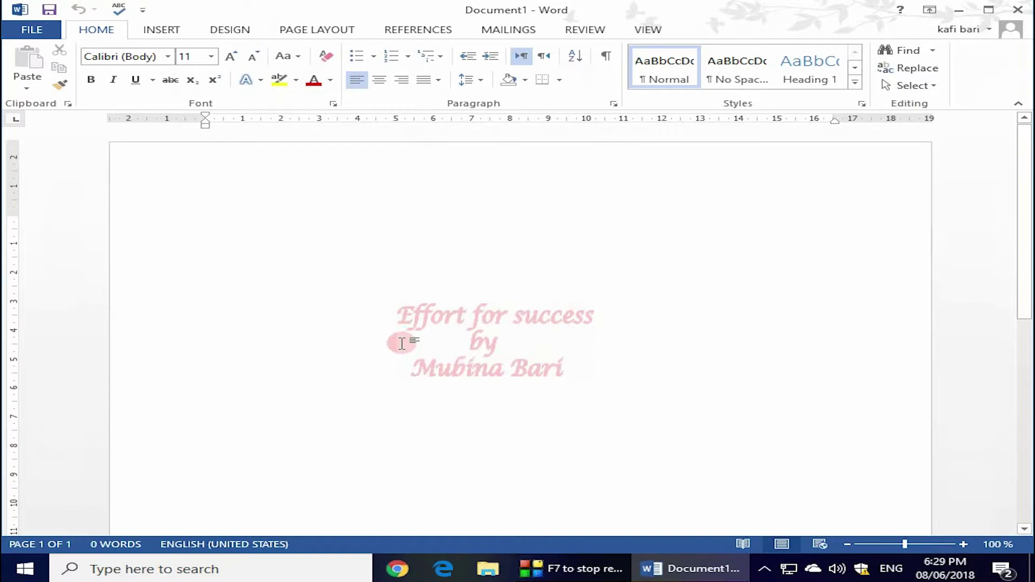
pyautogui.write('=rand()')
pyautogui.press('Return')
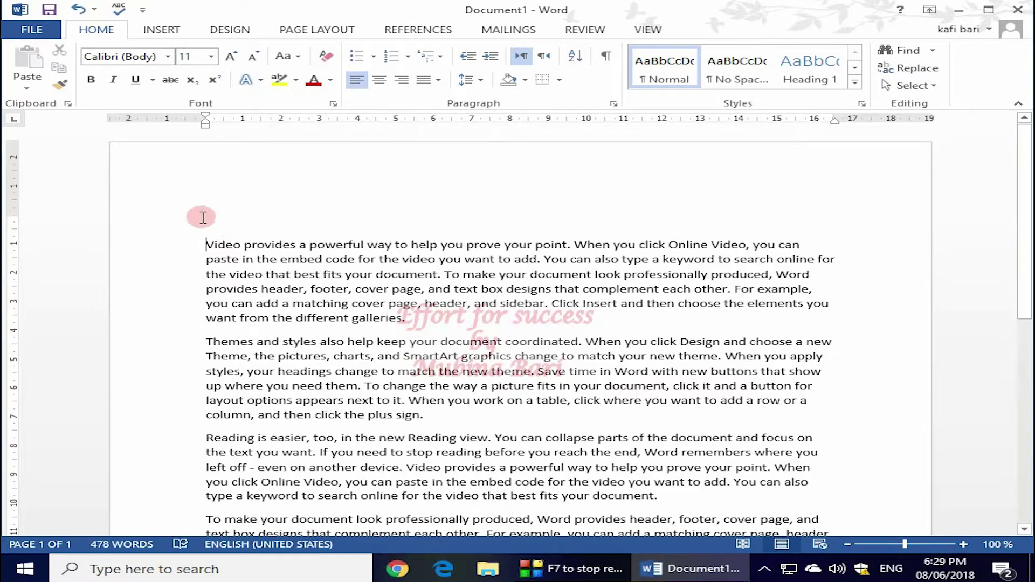
pyautogui.click(206, 228)
pyautogui.write('This is my work')
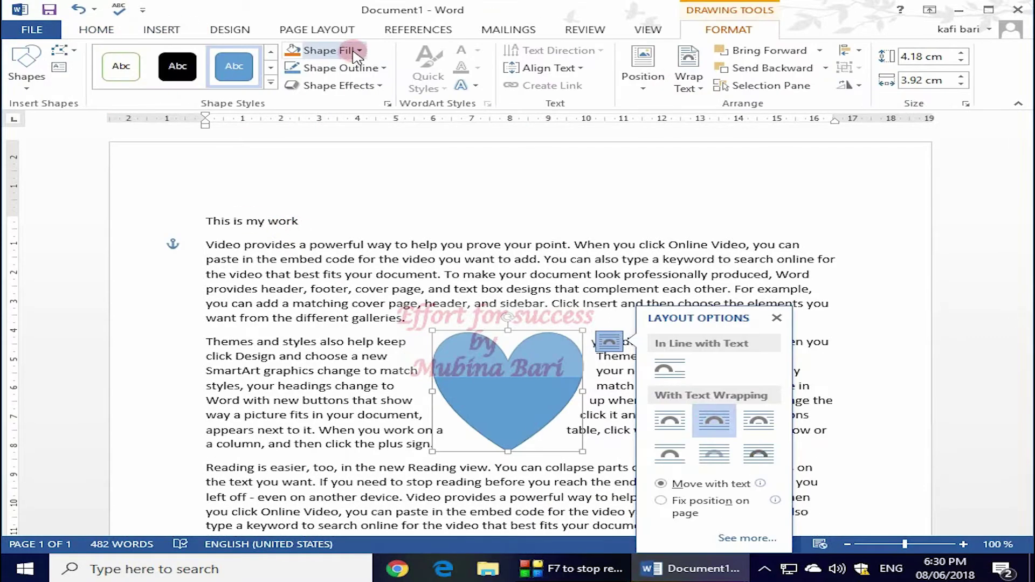
# Fill the heart shape with red.
pyautogui.click(357, 51)
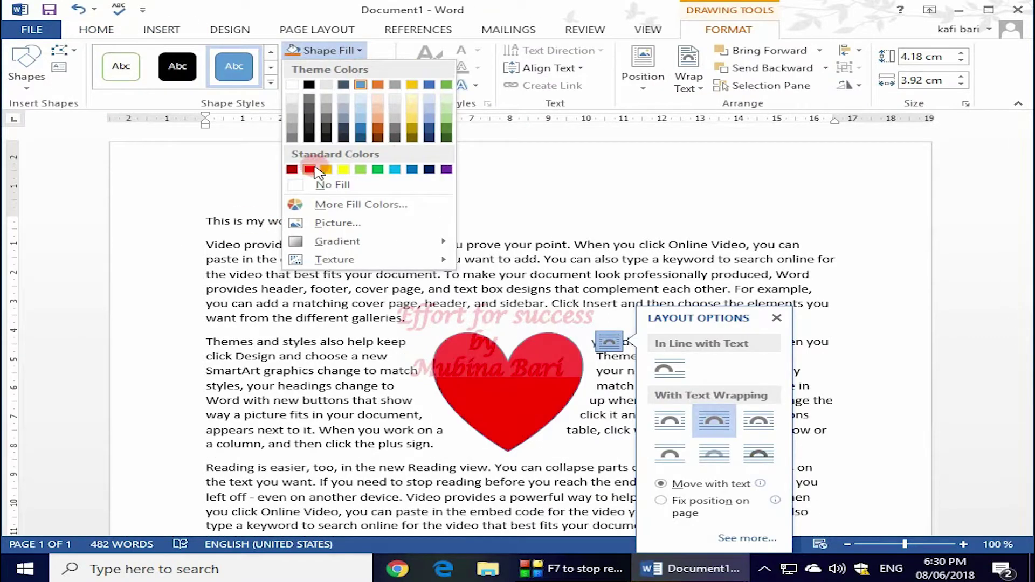
pyautogui.click(302, 170)
pyautogui.click(854, 118)
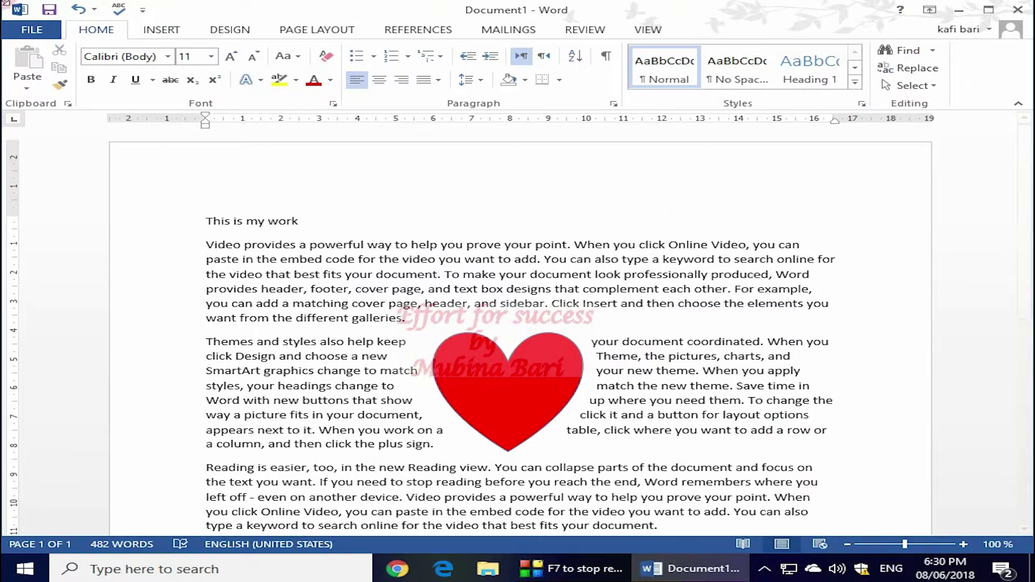
# Save the document, minimize it, and launch Word again with a blank document.
pyautogui.click(25, 31)
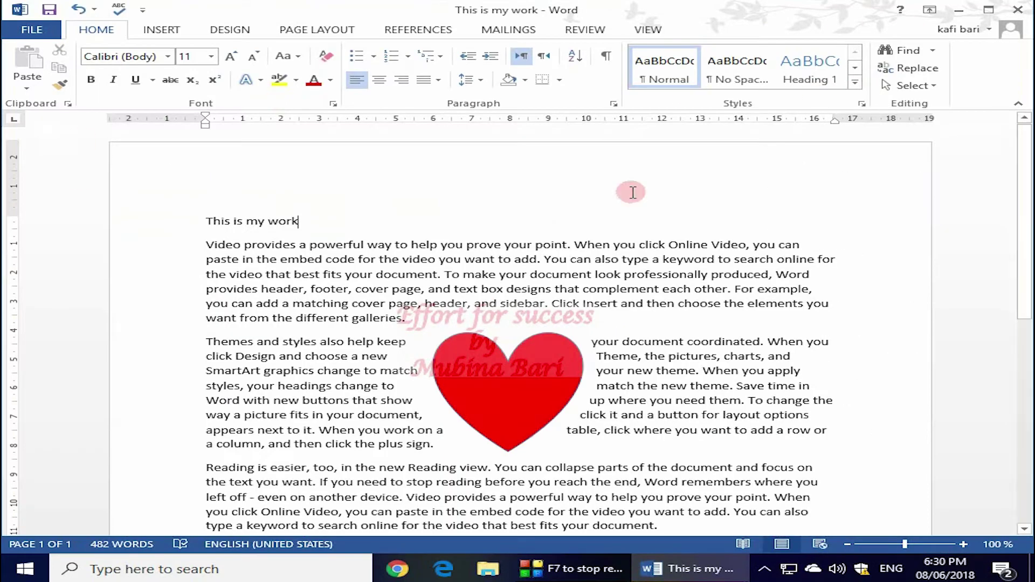
pyautogui.click(958, 12)
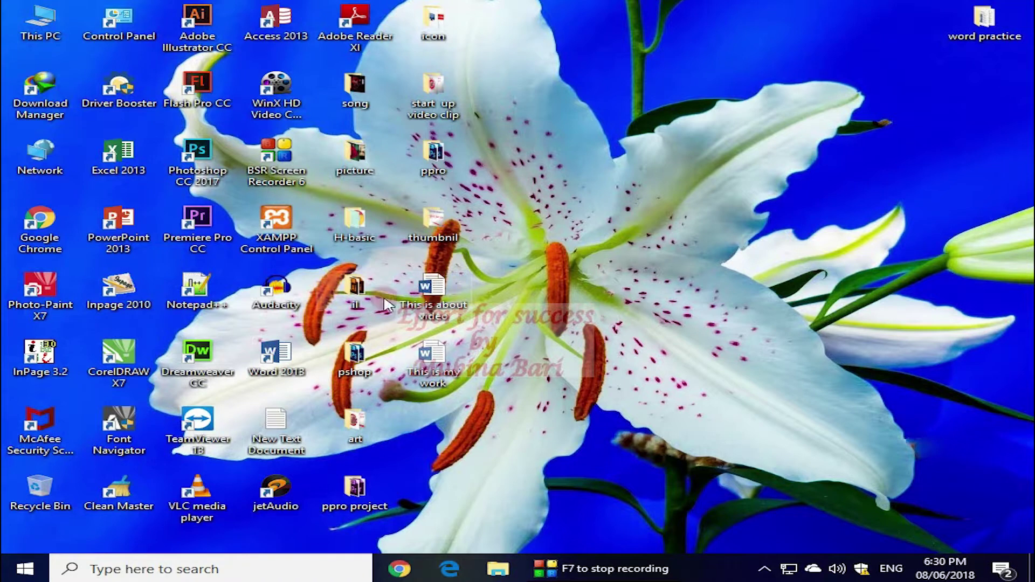
pyautogui.doubleClick(288, 353)
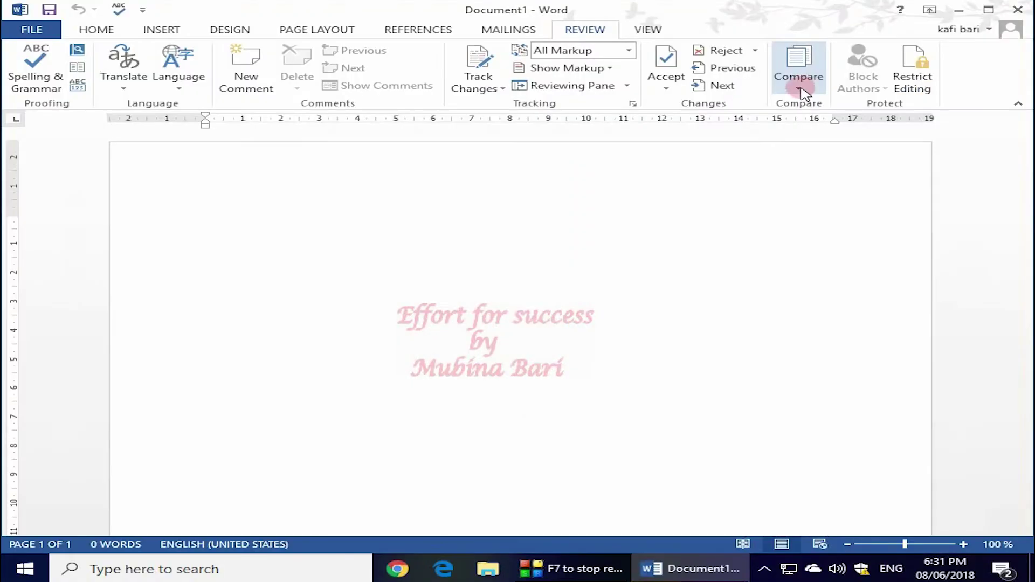
# In Compare Documents, pick 'This is about video' from the Desktop as the original.
pyautogui.click(801, 90)
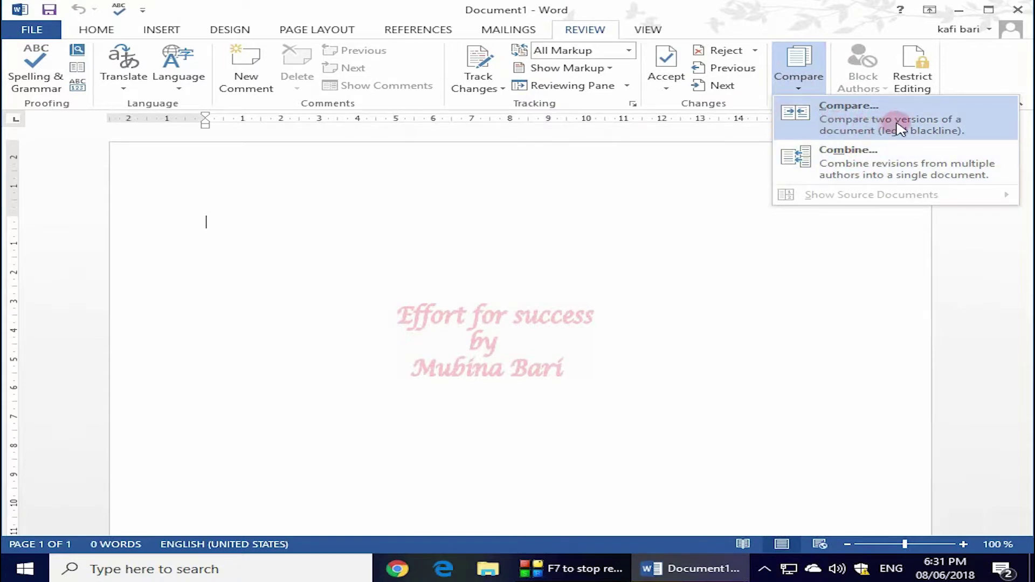
pyautogui.click(842, 120)
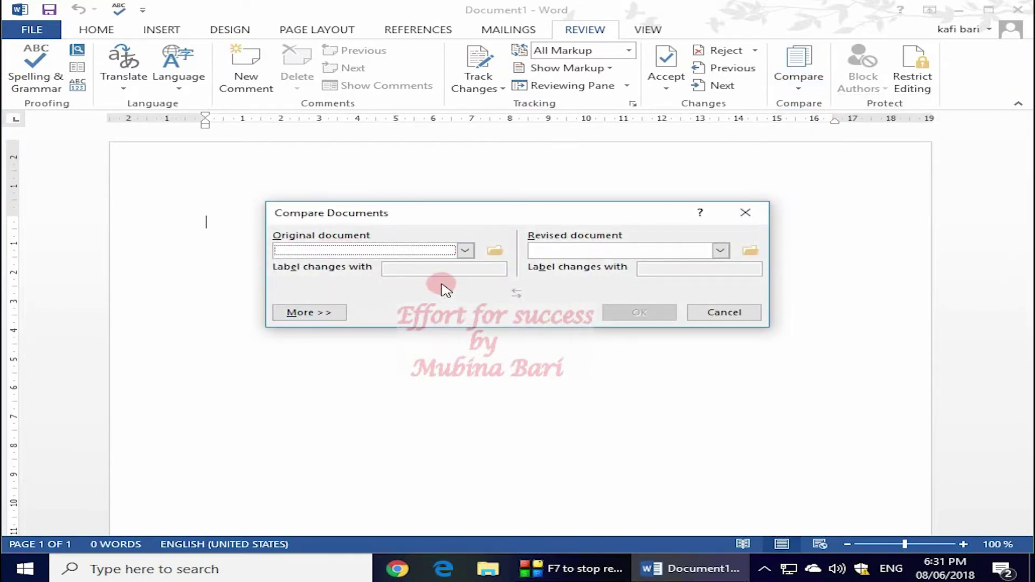
pyautogui.click(463, 252)
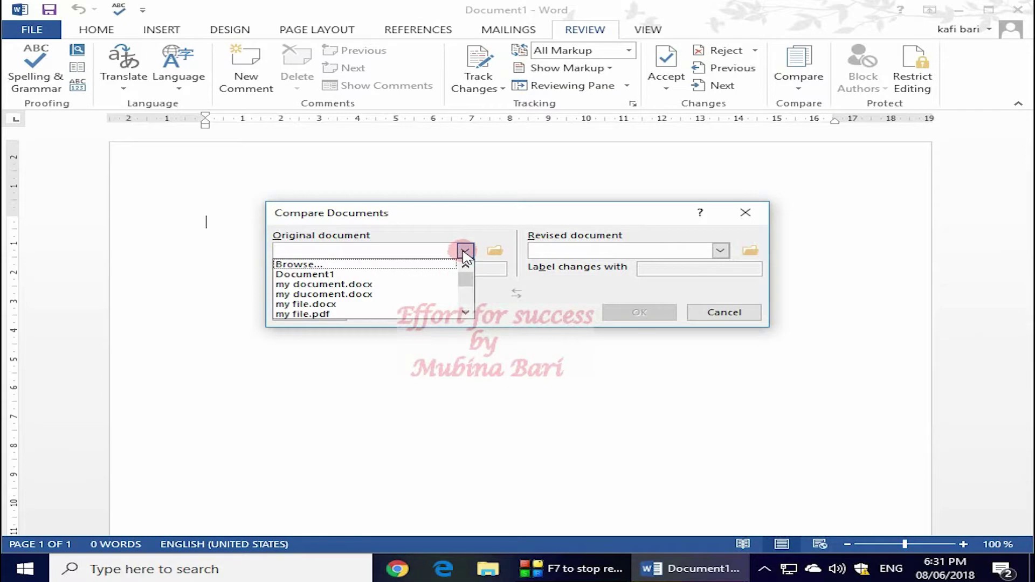
pyautogui.click(356, 265)
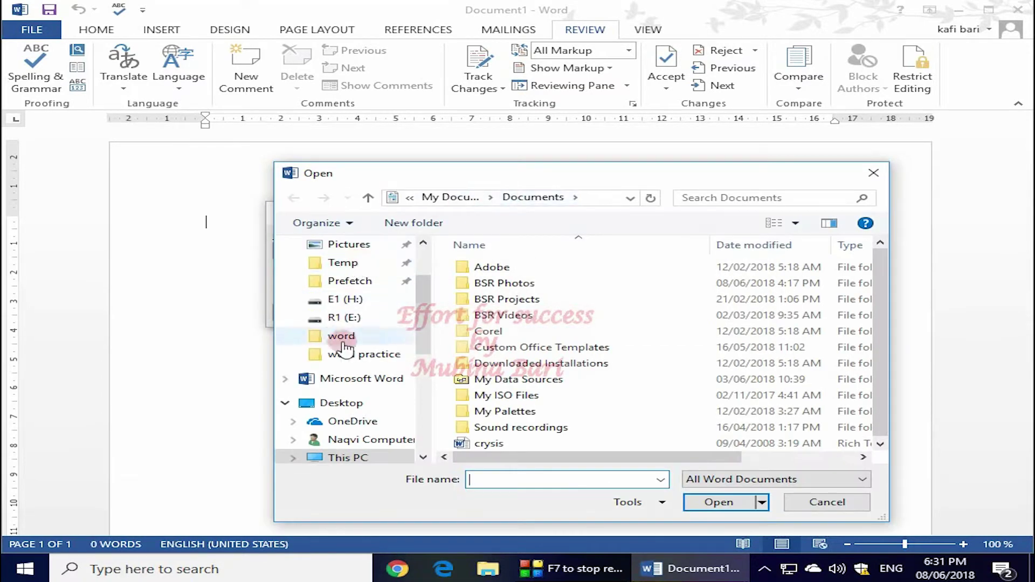
pyautogui.click(371, 405)
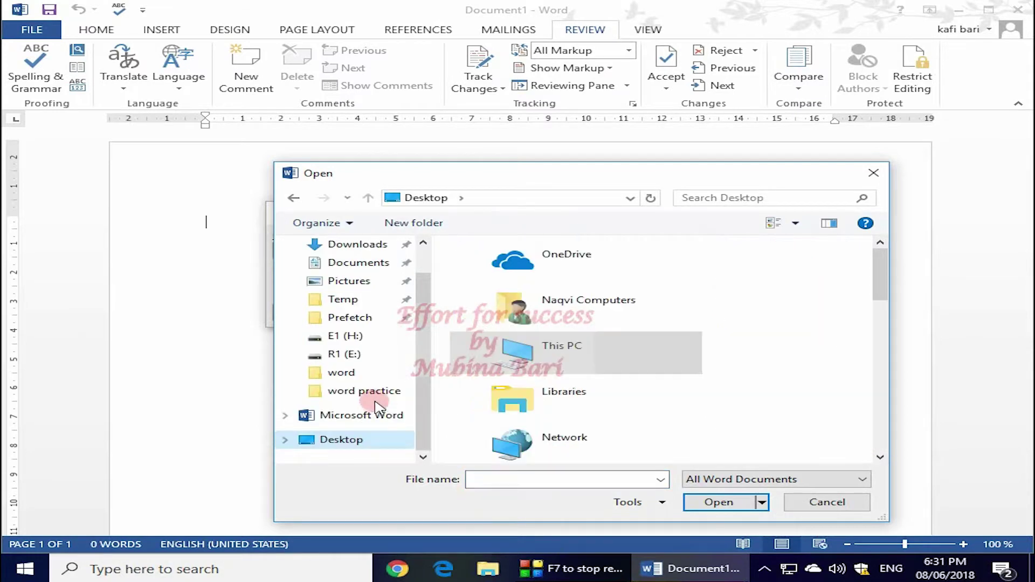
pyautogui.moveTo(882, 295); pyautogui.dragTo(884, 440)
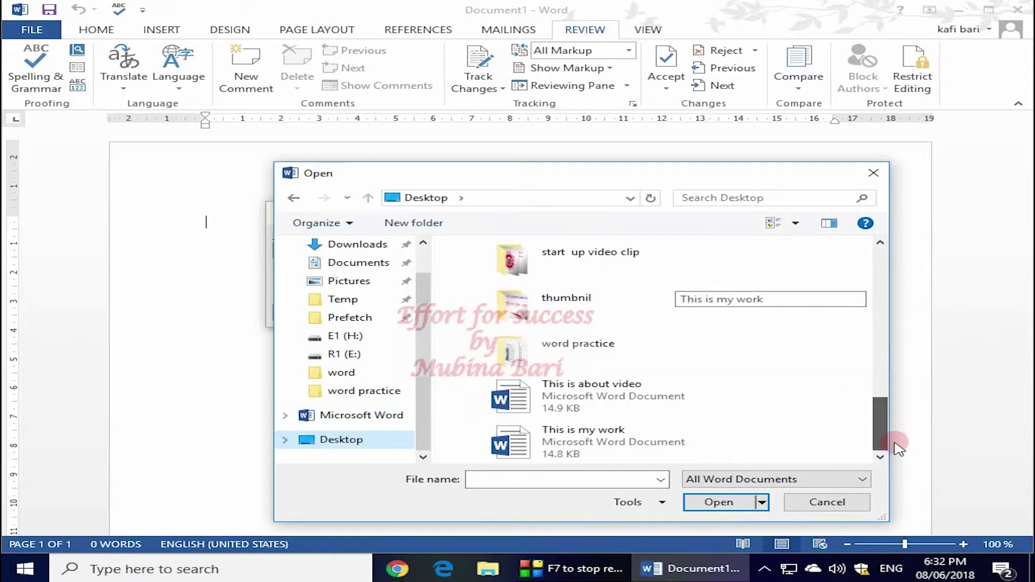
pyautogui.doubleClick(587, 397)
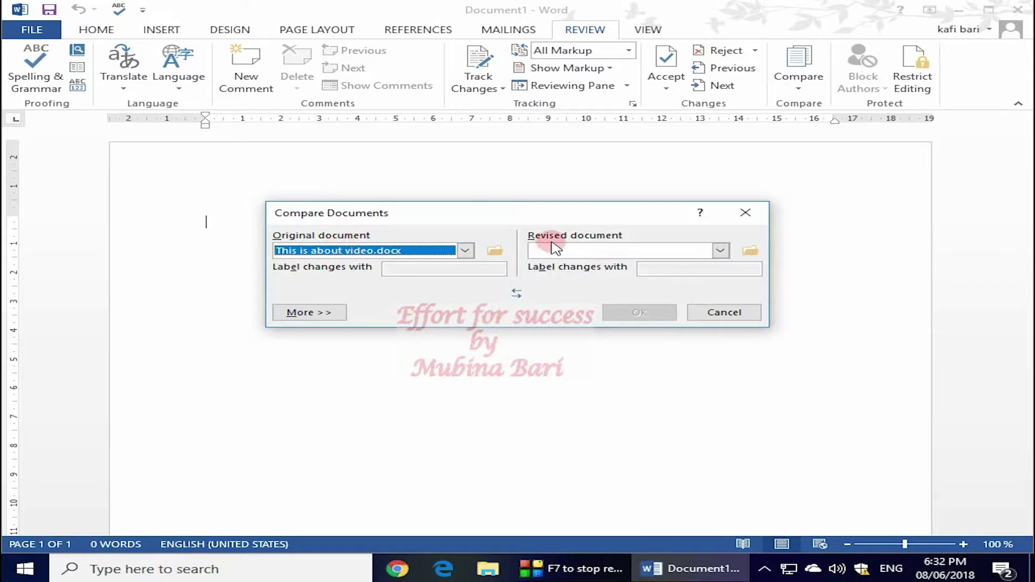
# Pick 'This is my work' from the Desktop as the revised document and run the comparison.
pyautogui.click(721, 251)
pyautogui.click(592, 264)
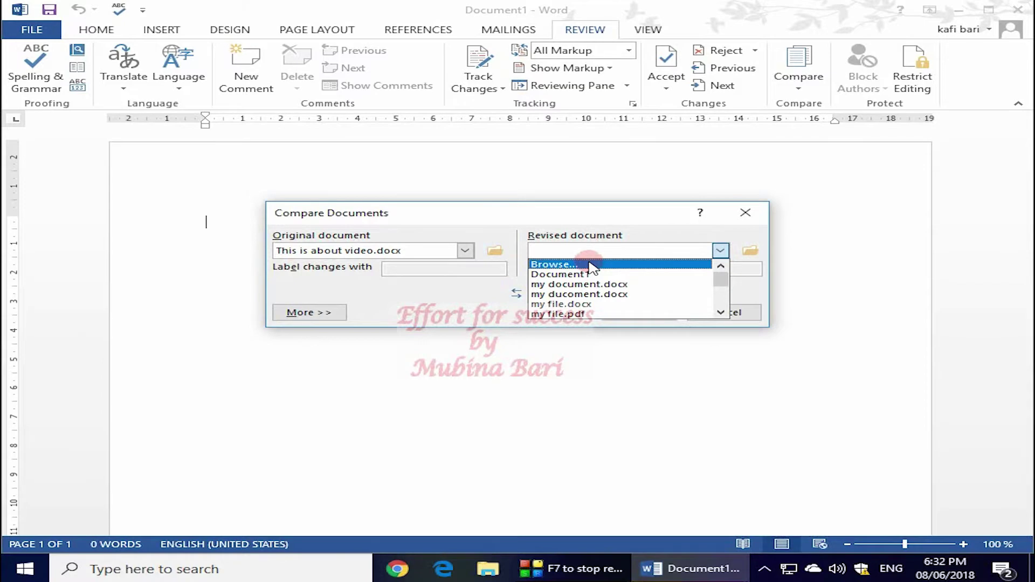
pyautogui.click(358, 269)
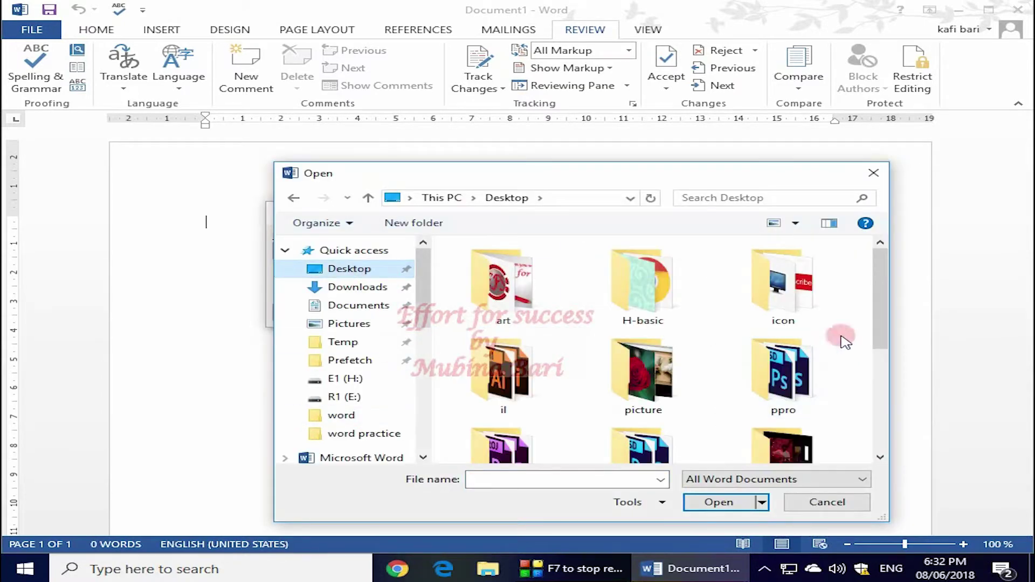
pyautogui.moveTo(900, 337); pyautogui.dragTo(896, 446)
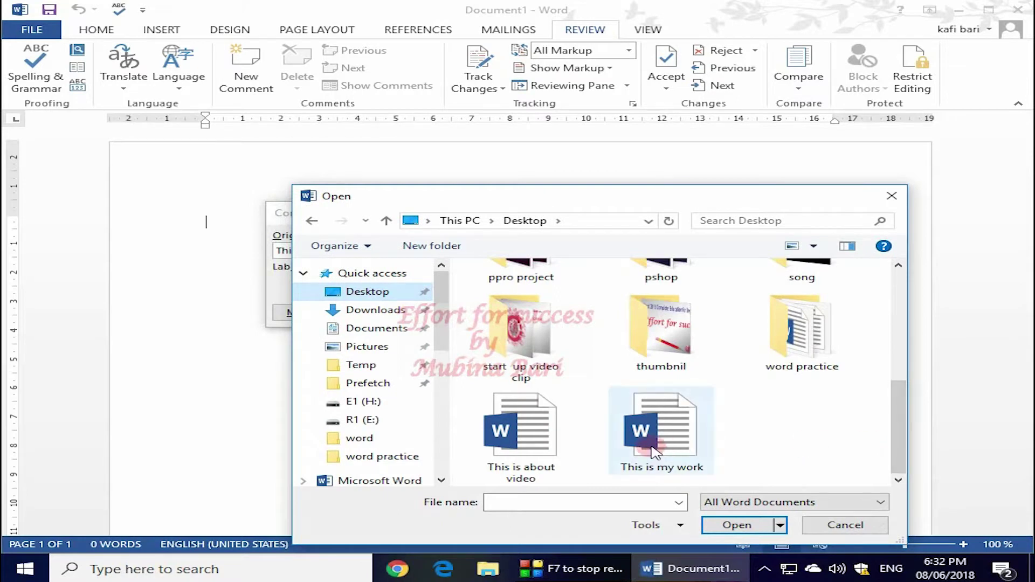
pyautogui.click(654, 450)
pyautogui.click(758, 530)
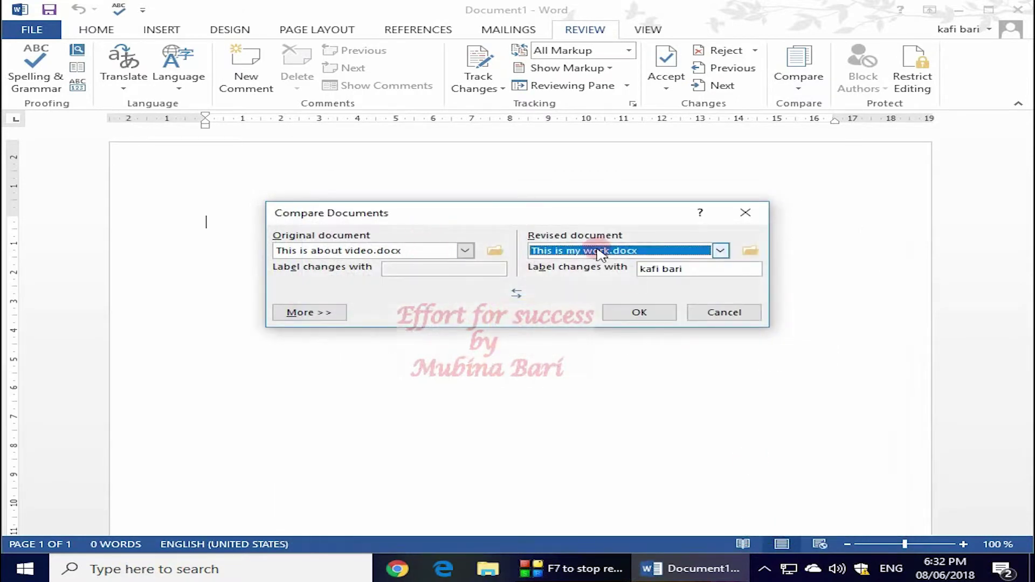
pyautogui.click(642, 313)
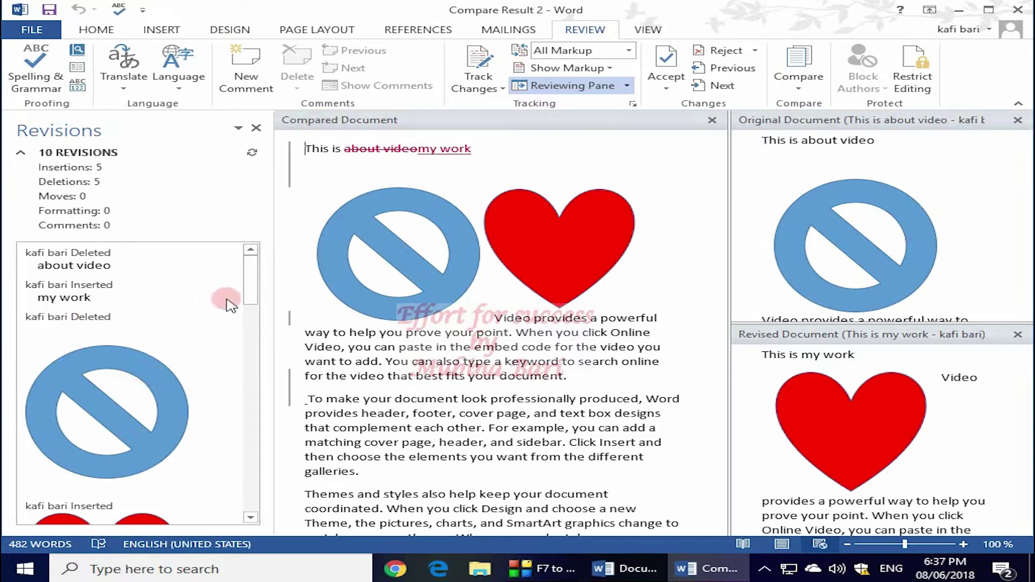
# Review the 10-revision comparison, then close Compare Result 2 without saving.
pyautogui.moveTo(252, 293)
pyautogui.mouseDown()
pyautogui.moveTo(249, 431)
pyautogui.moveTo(250, 330)
pyautogui.moveTo(266, 300)
pyautogui.moveTo(254, 291)
pyautogui.mouseUp()
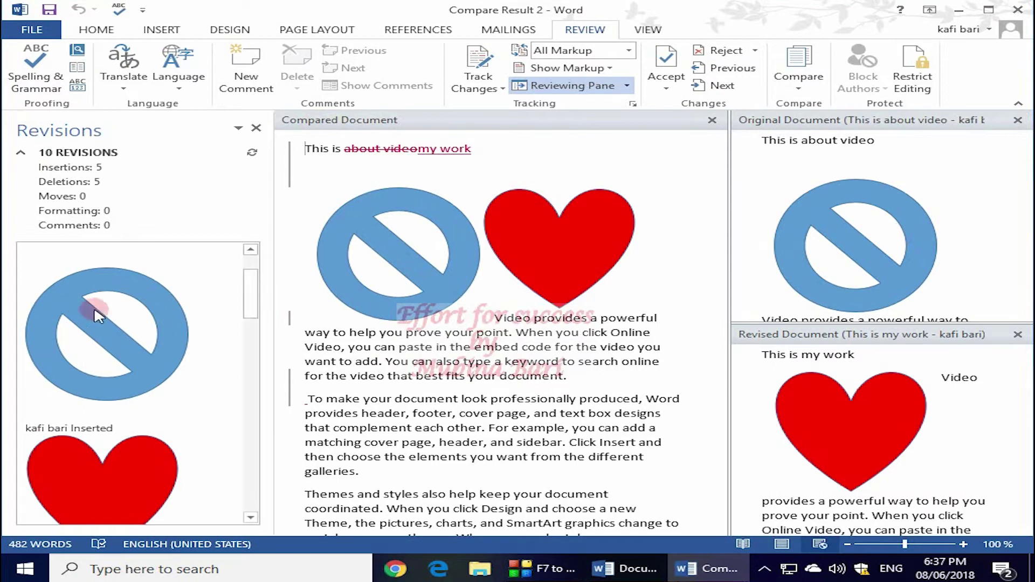
pyautogui.click(807, 89)
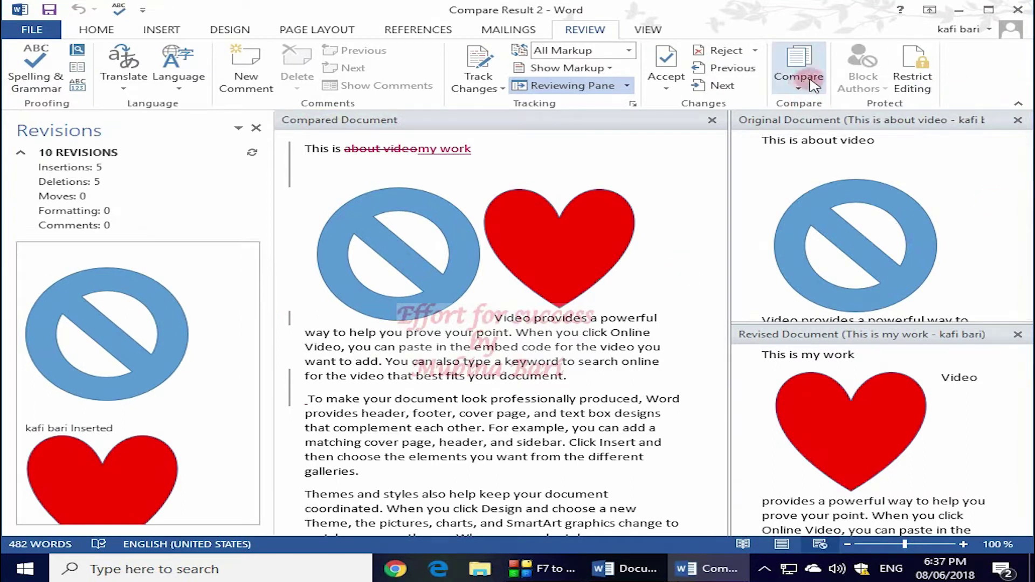
pyautogui.click(1024, 10)
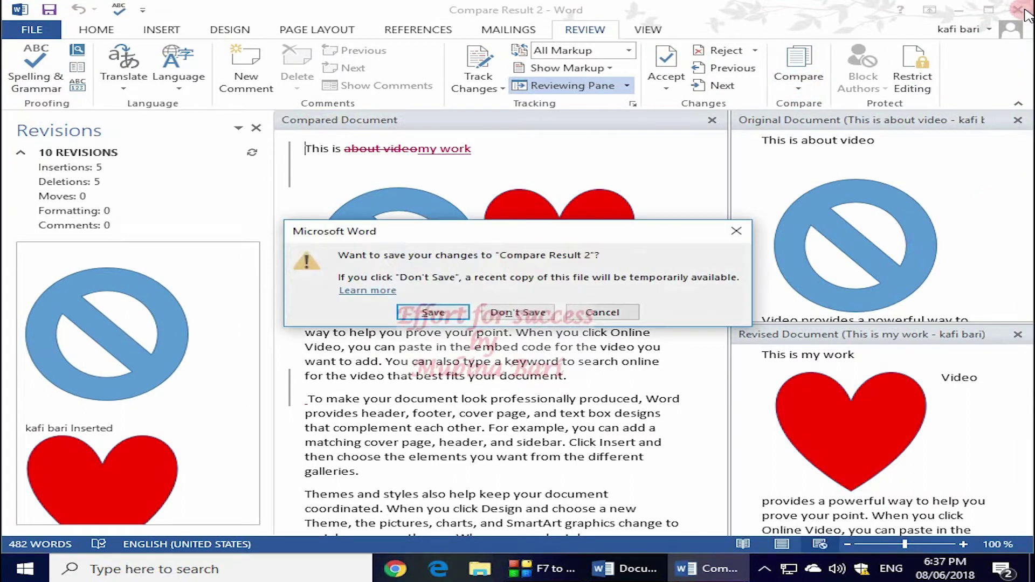
pyautogui.click(518, 312)
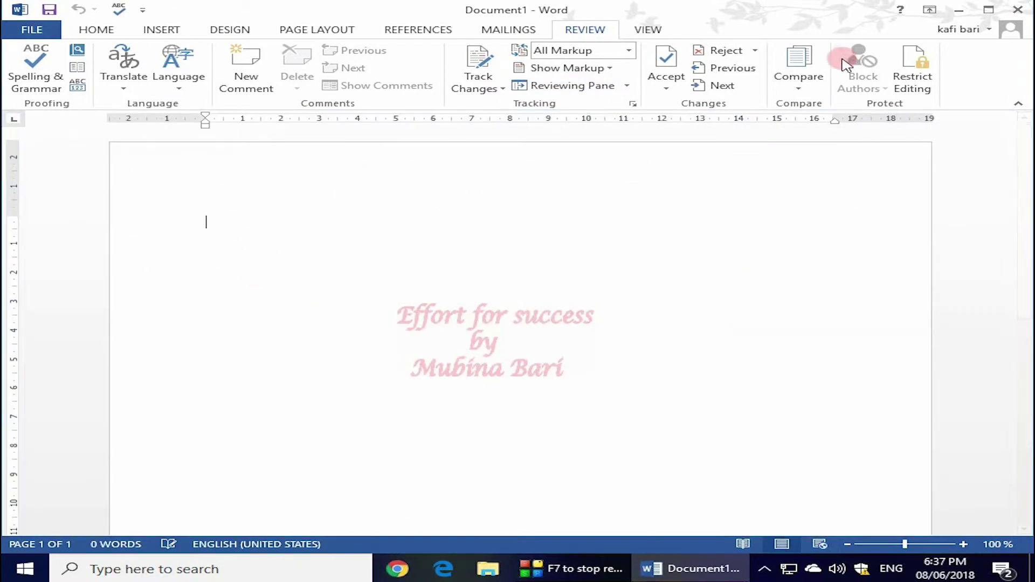
# In Combine Documents, load 'This is about video' from the Desktop as the original.
pyautogui.click(798, 86)
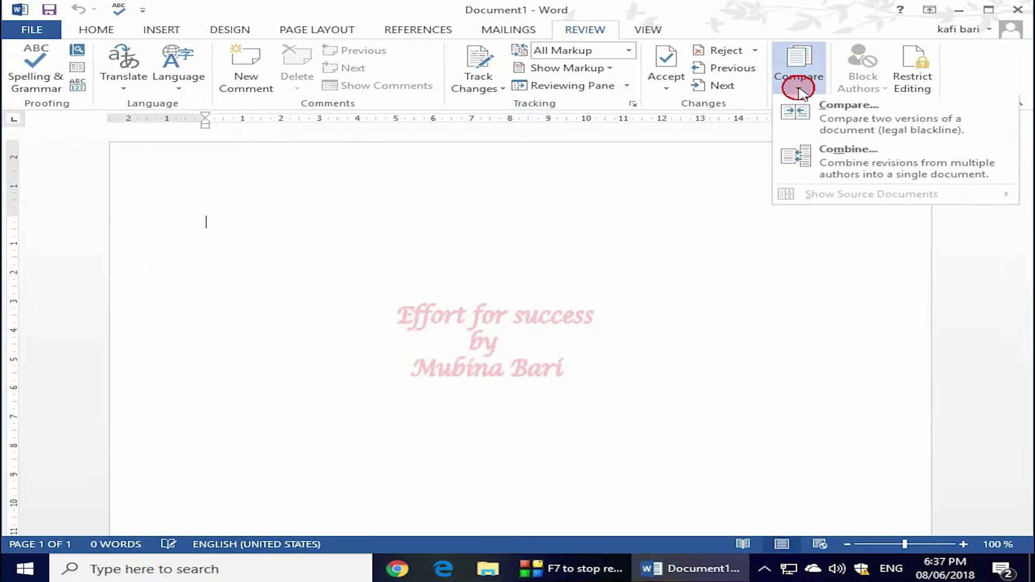
pyautogui.click(836, 155)
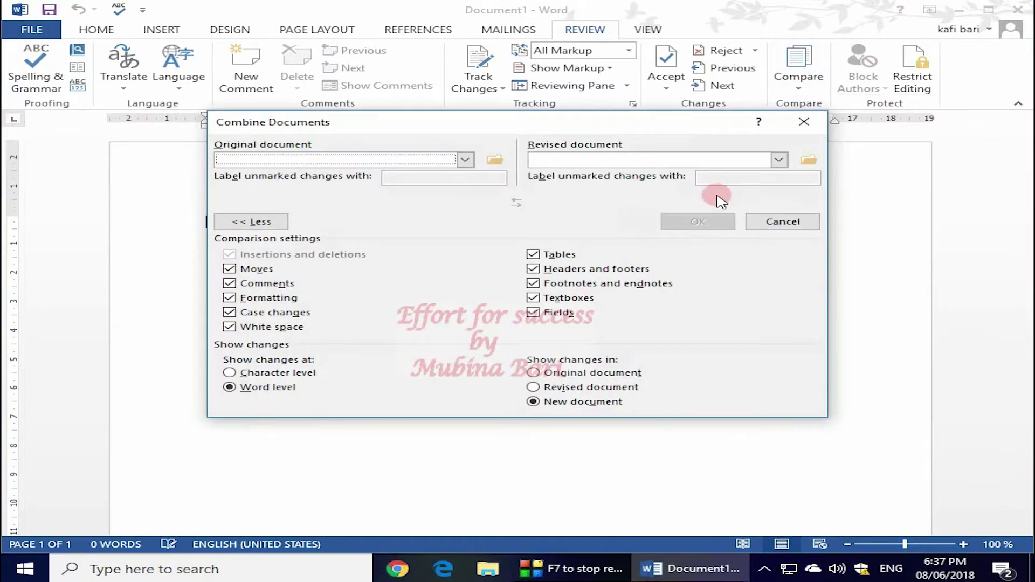
pyautogui.click(465, 159)
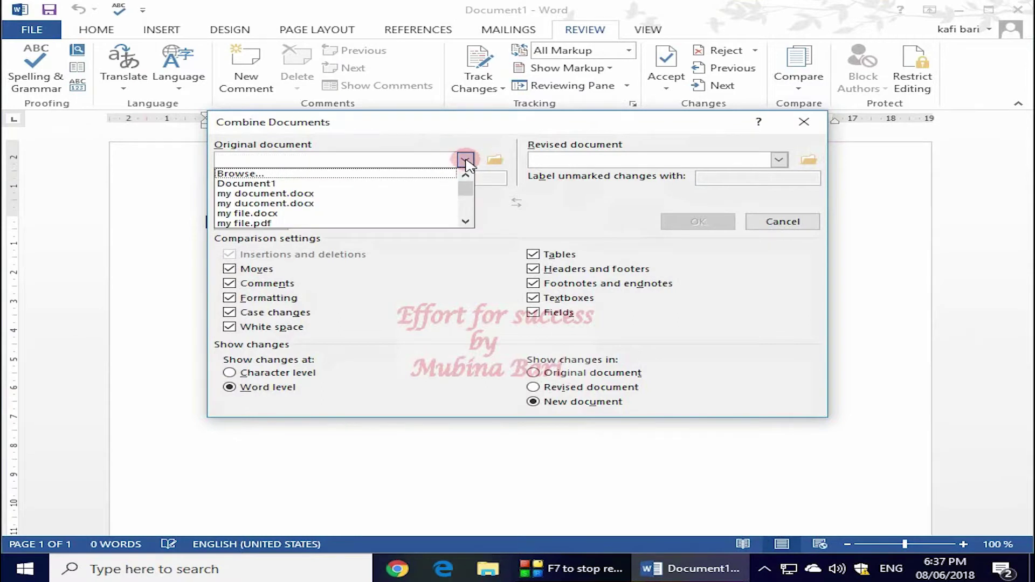
pyautogui.click(257, 173)
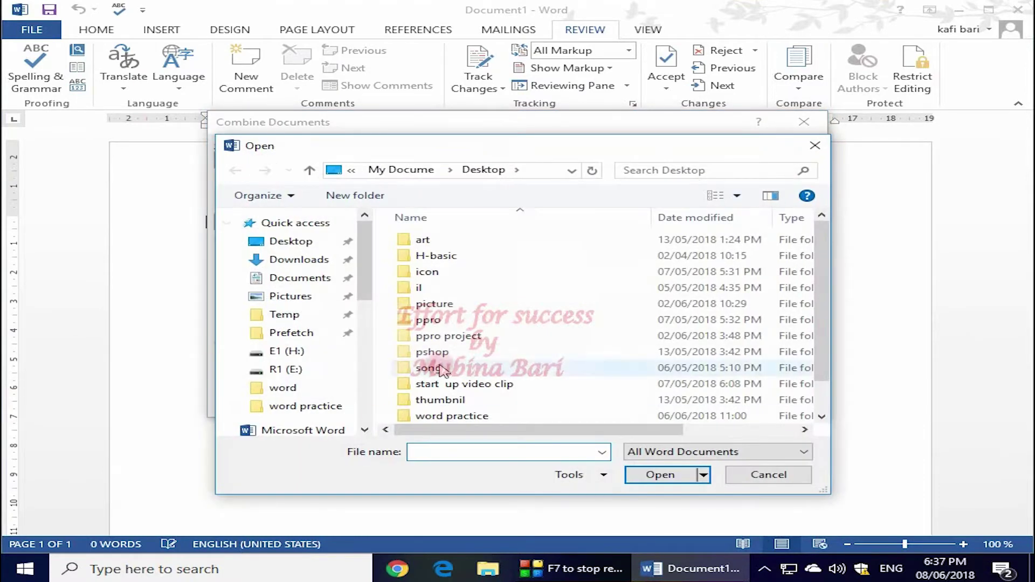
pyautogui.click(300, 241)
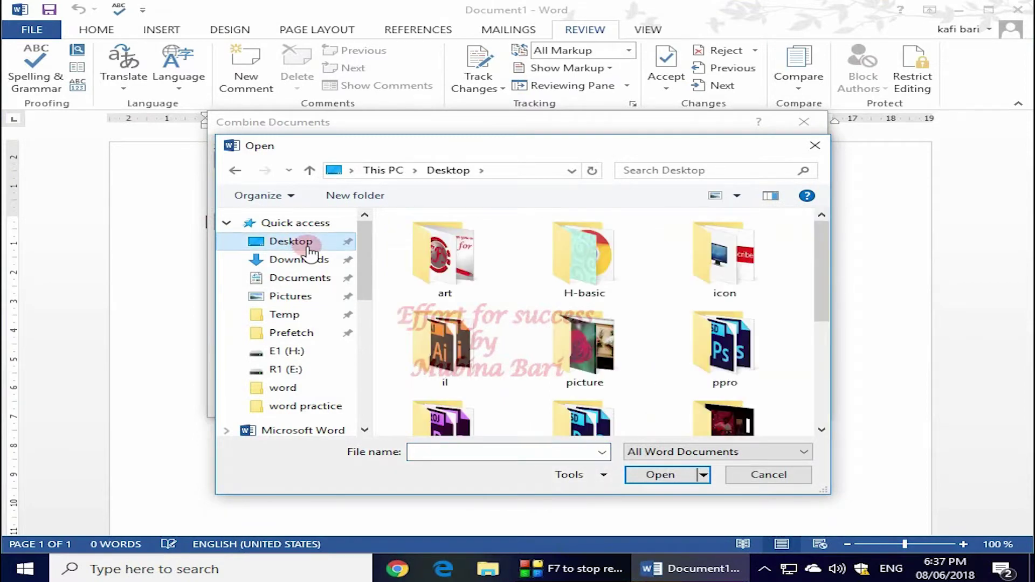
pyautogui.scroll(-5, 592, 323)
pyautogui.click(444, 388)
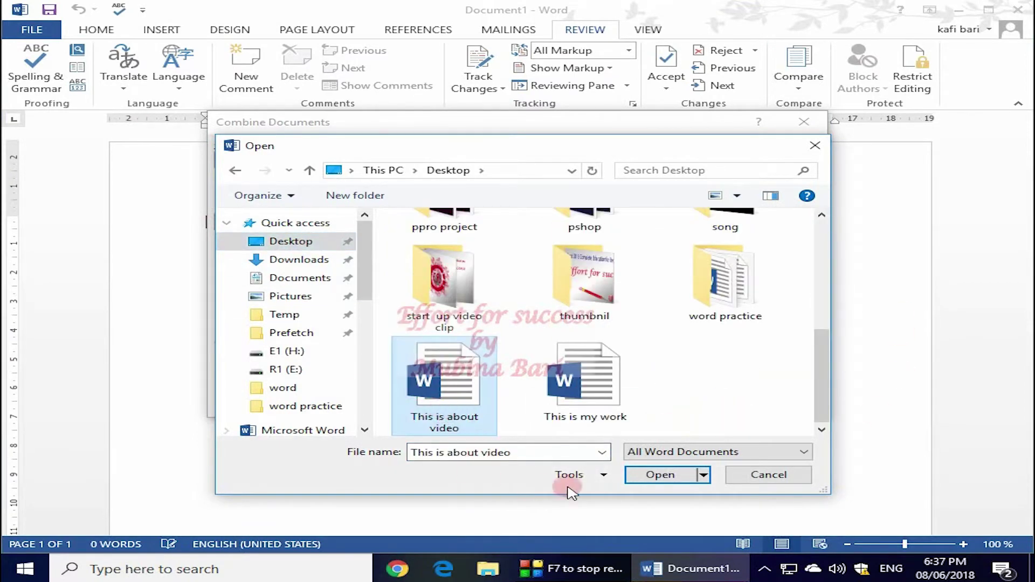
pyautogui.click(658, 475)
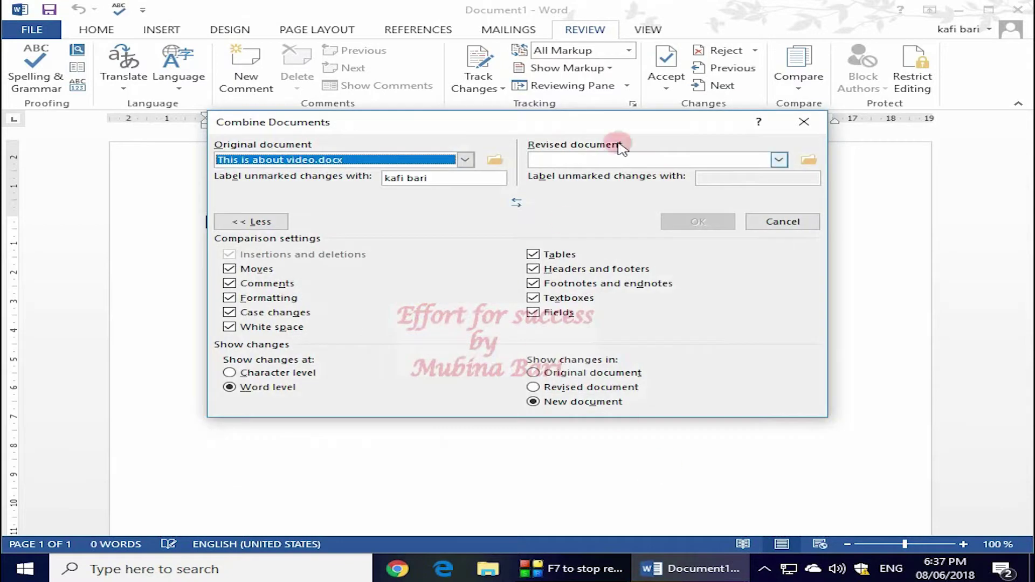
# Load 'This is my work' from the Desktop as the revised document.
pyautogui.click(778, 160)
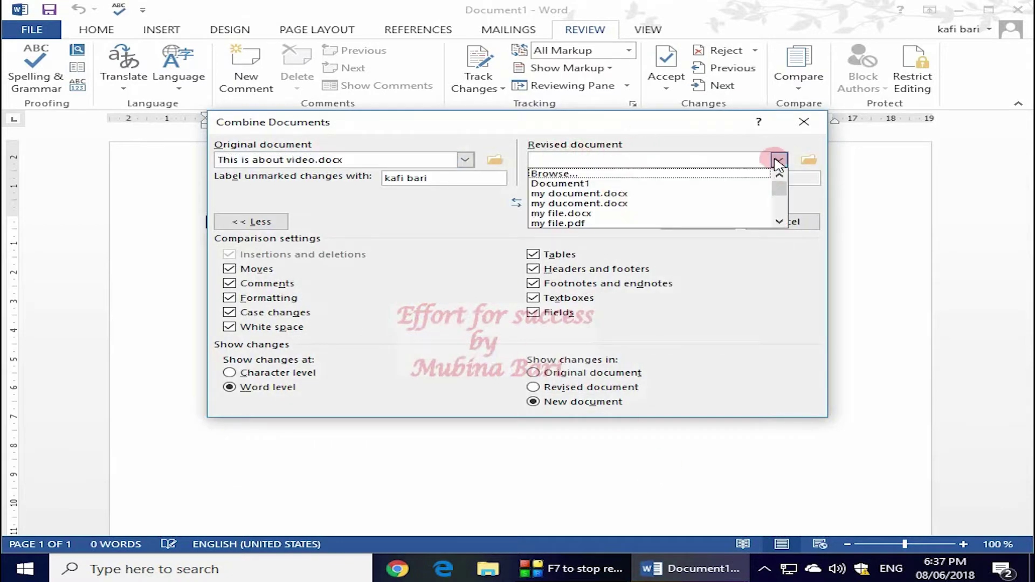
pyautogui.click(555, 173)
pyautogui.click(291, 241)
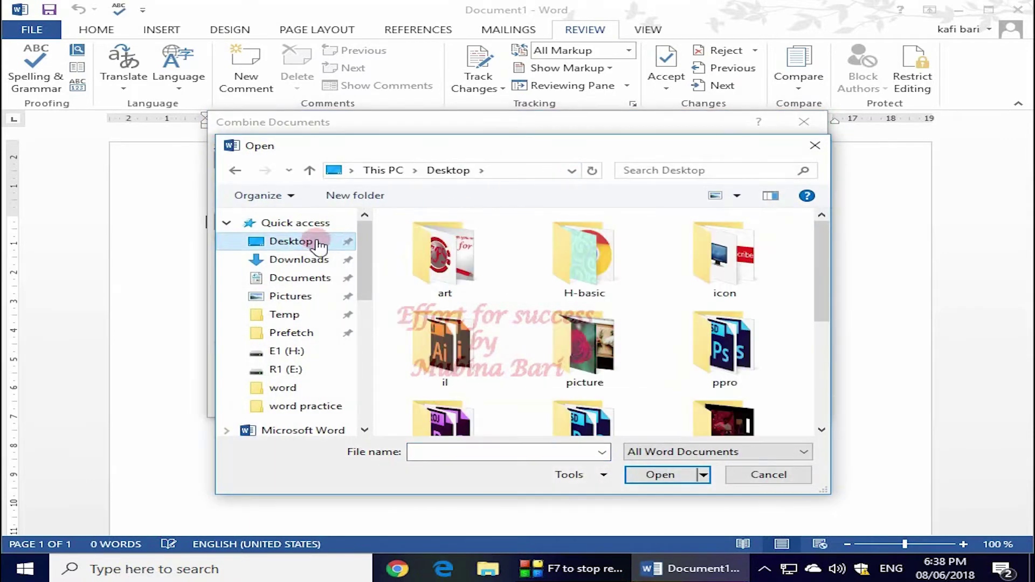
pyautogui.moveTo(825, 317); pyautogui.dragTo(836, 413)
pyautogui.moveTo(668, 420); pyautogui.dragTo(667, 420)
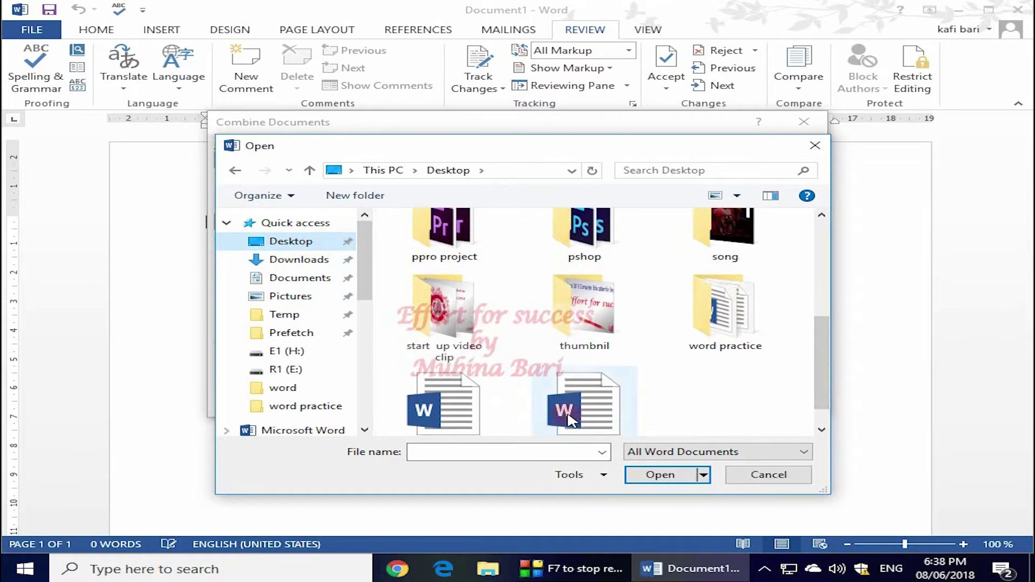
pyautogui.click(584, 417)
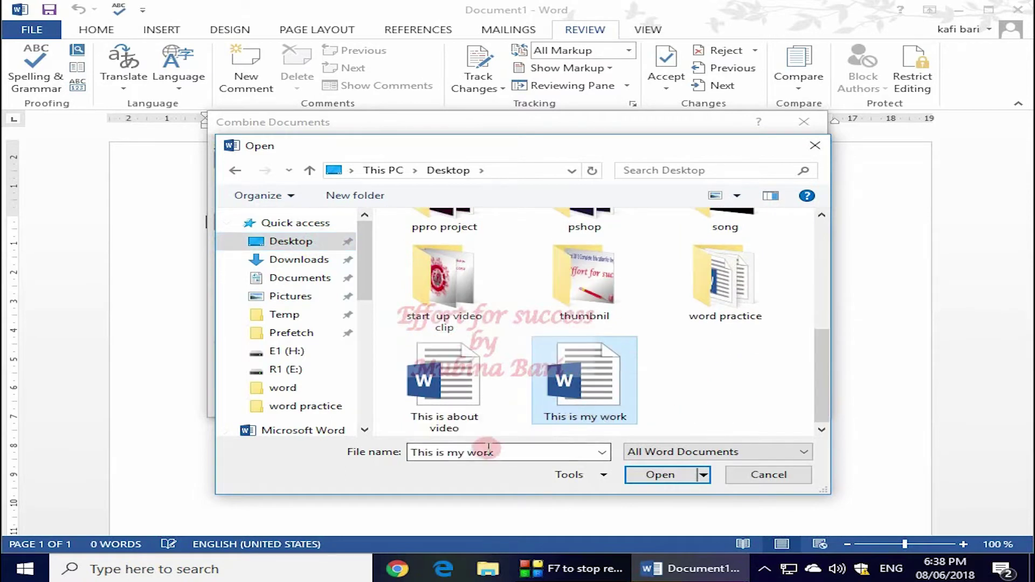
pyautogui.click(671, 475)
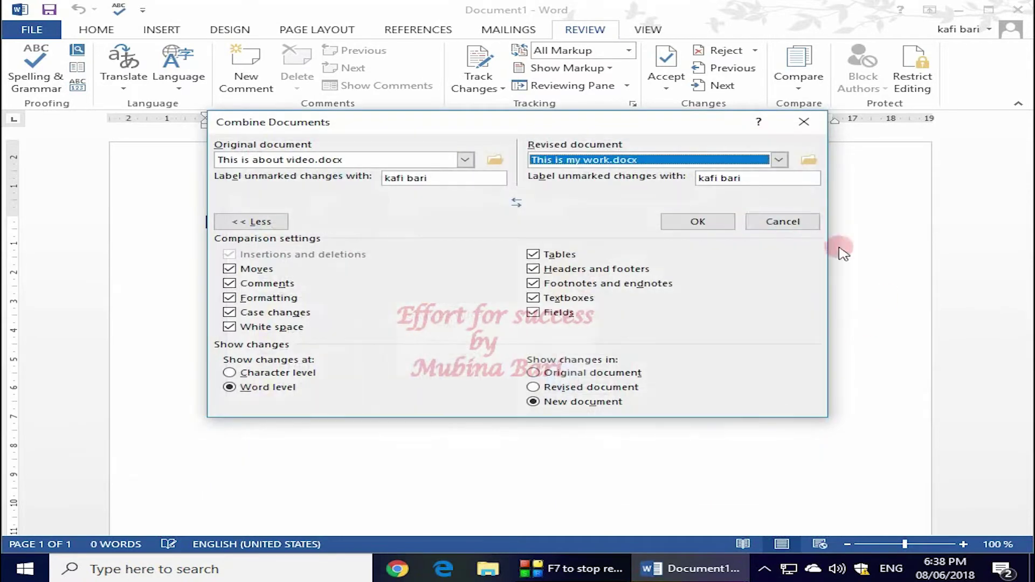
# Combine the documents into Combine Result 8, then close it to bring up the save prompt.
pyautogui.click(698, 223)
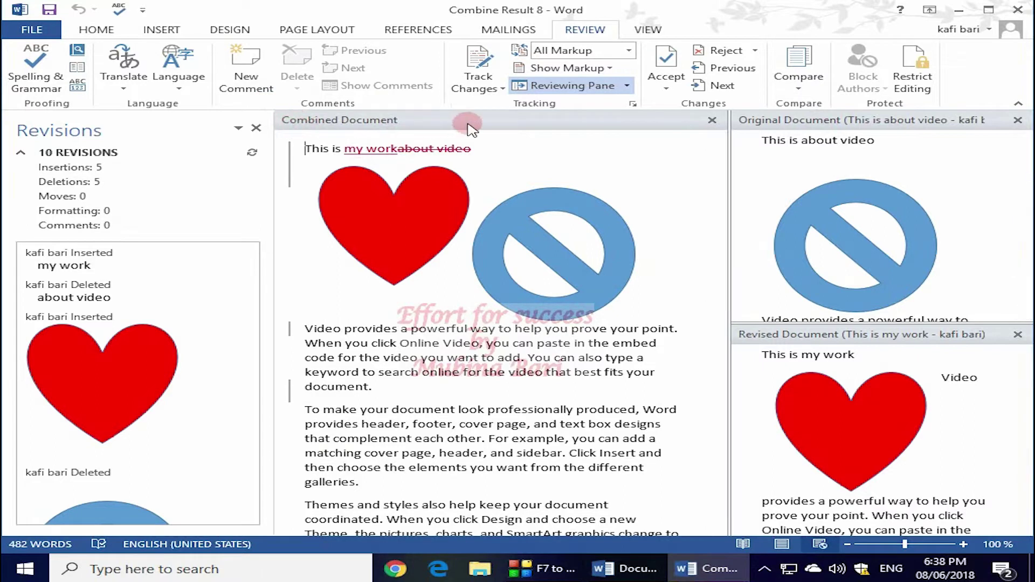
pyautogui.moveTo(722, 285); pyautogui.dragTo(593, 234)
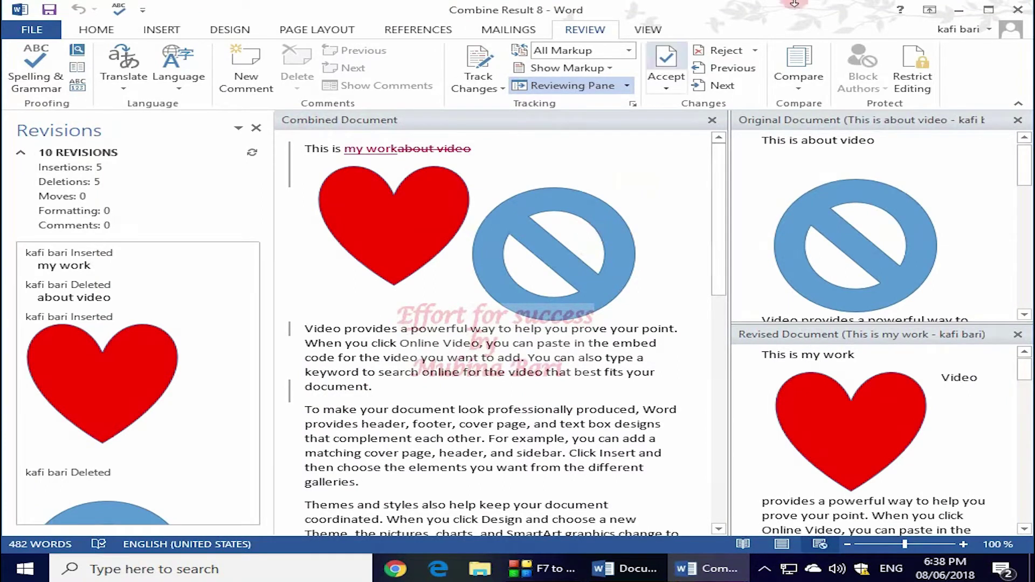
pyautogui.click(1018, 10)
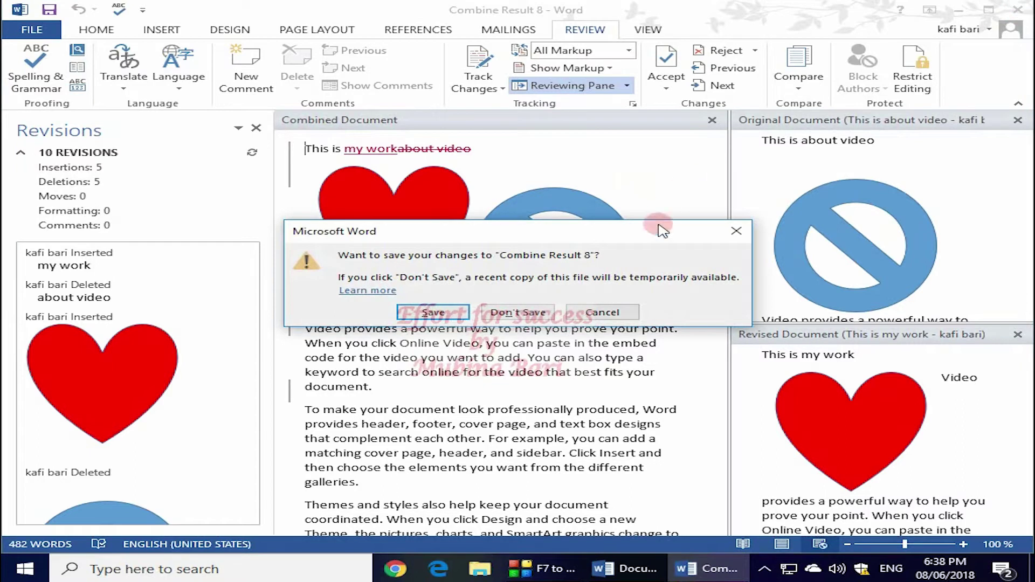
# Discard the combined result, fill Document1 with four sample paragraphs, and open Restrict Editing.
pyautogui.click(520, 312)
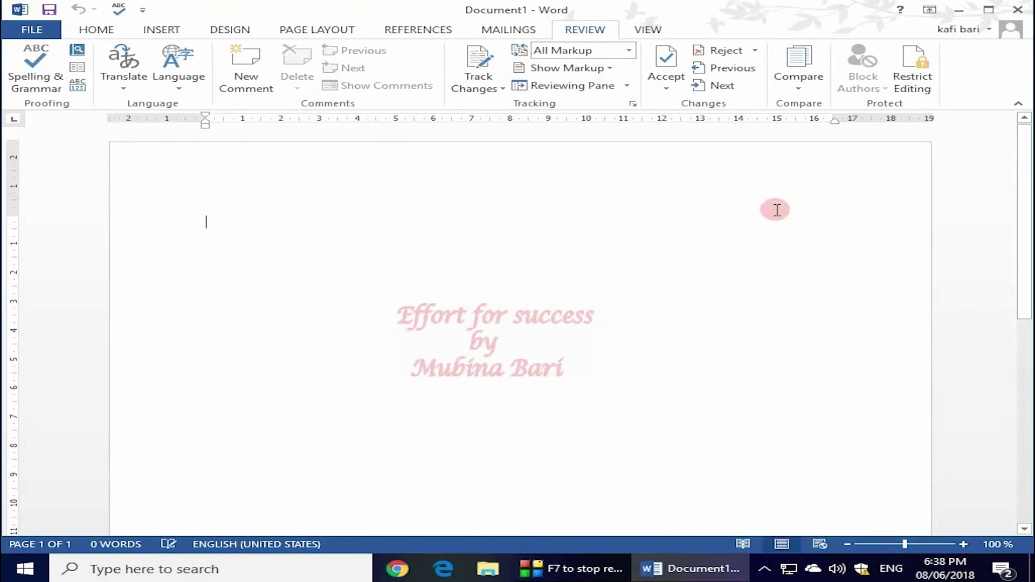
pyautogui.write('Video provides a powerful way to help you prove your point. When you click Online Video, you can paste in the embed code for the video you want to add. You can also type a keyword to search online for the video that best fits your document. To make your document look professionally produced, Word provides header, footer, cover page, and text box designs that complement each other. For example, you can add a matching cover page, header, and sidebar. Click Insert and then choose the elements you want from the different galleries. Themes and styles also help keep your document coordinated. When you click Design and choose a new Theme, the pictures, charts, and SmartArt graphics change to match your new theme. When you apply styles, your headings change to match the new theme. Save time in Word with new buttons that show up where you need them. To change the way a picture fits in your document, click it and a button for layout options appears next to it. When you work on a table, click where you want to add a row or a column, and then click the plus sign.')
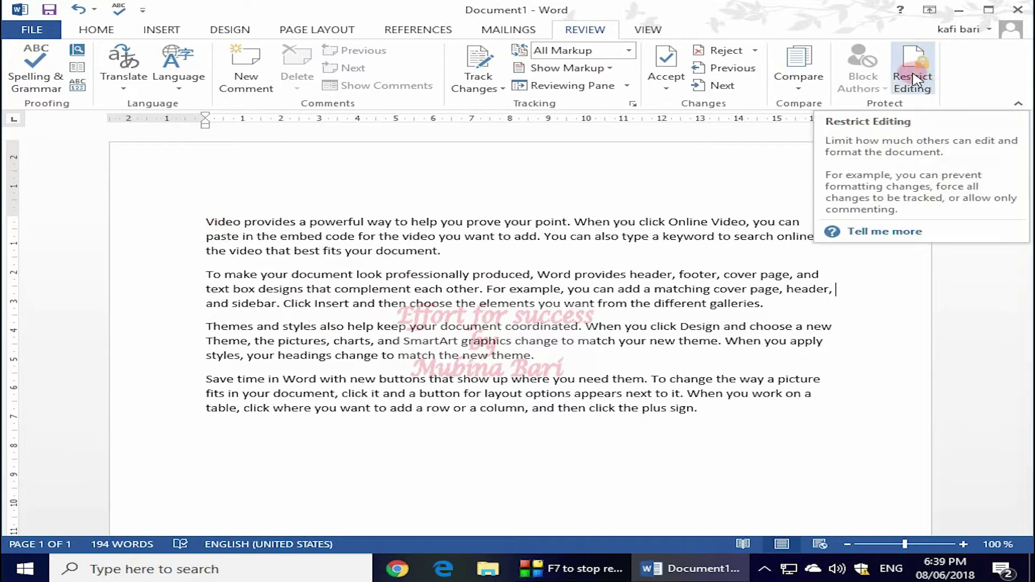
pyautogui.click(913, 79)
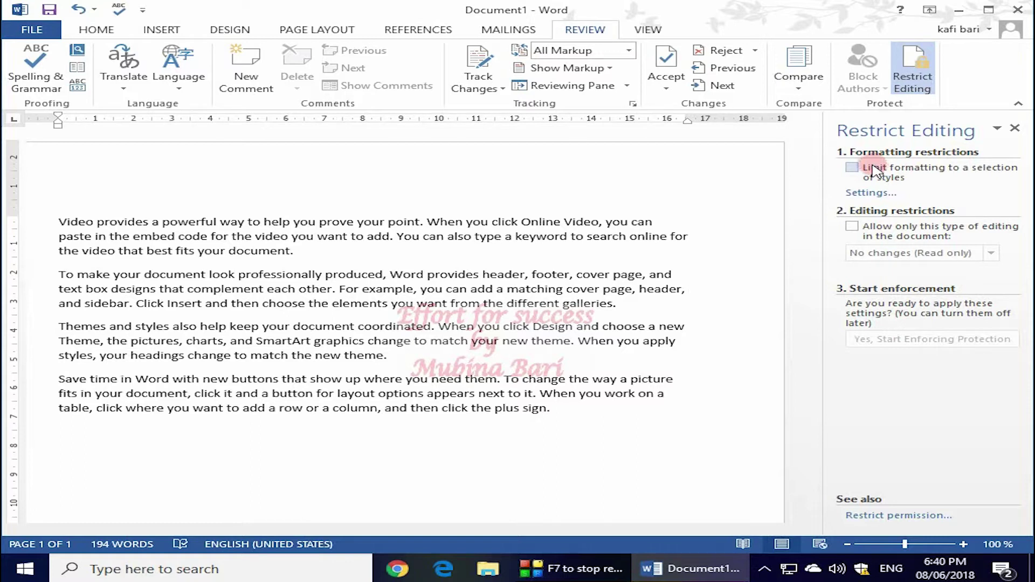
# Limit formatting to selected styles and enforce read-only protection with an entered and confirmed password.
pyautogui.click(856, 170)
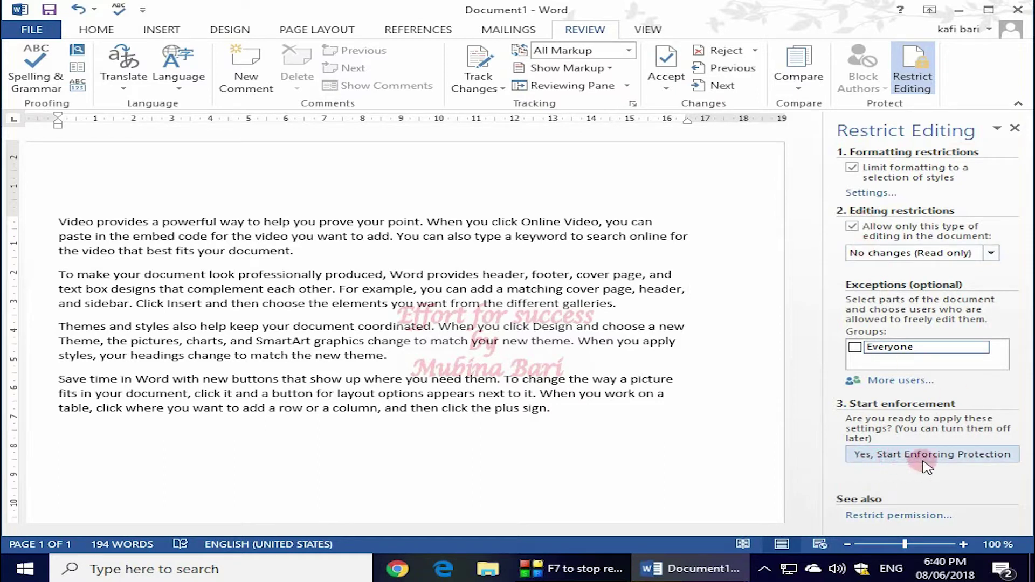
pyautogui.click(957, 457)
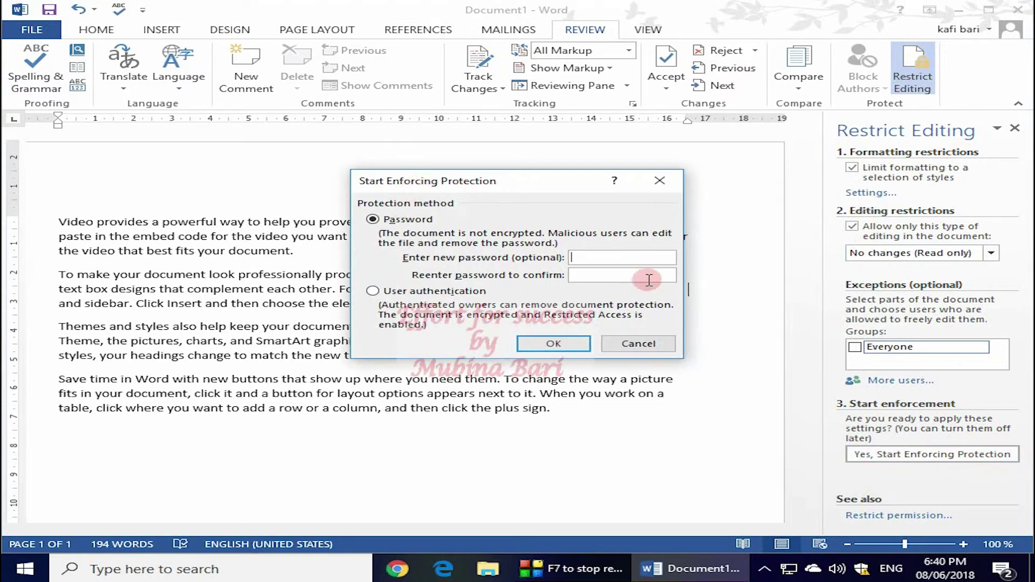
pyautogui.click(575, 256)
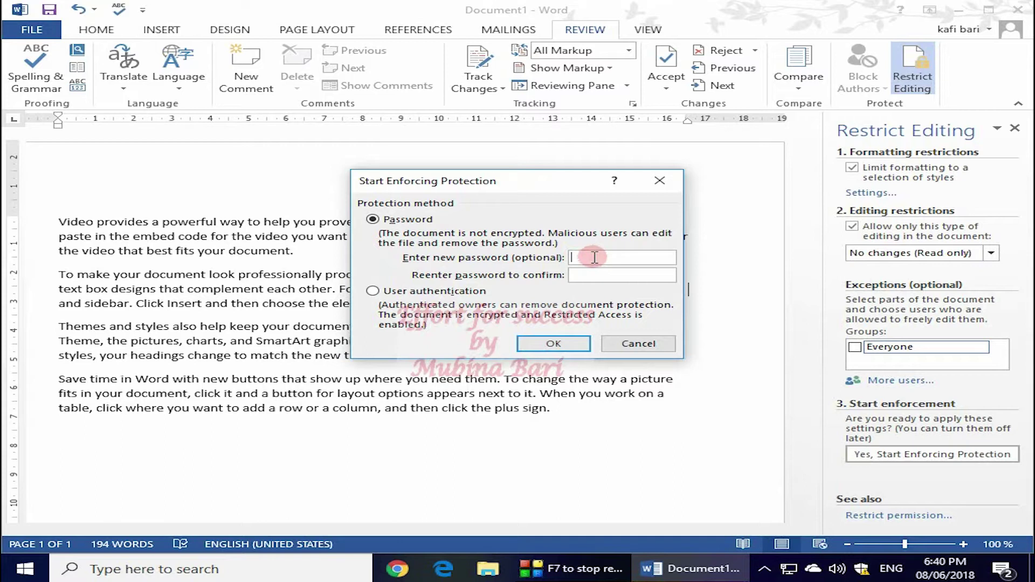
pyautogui.write('123')
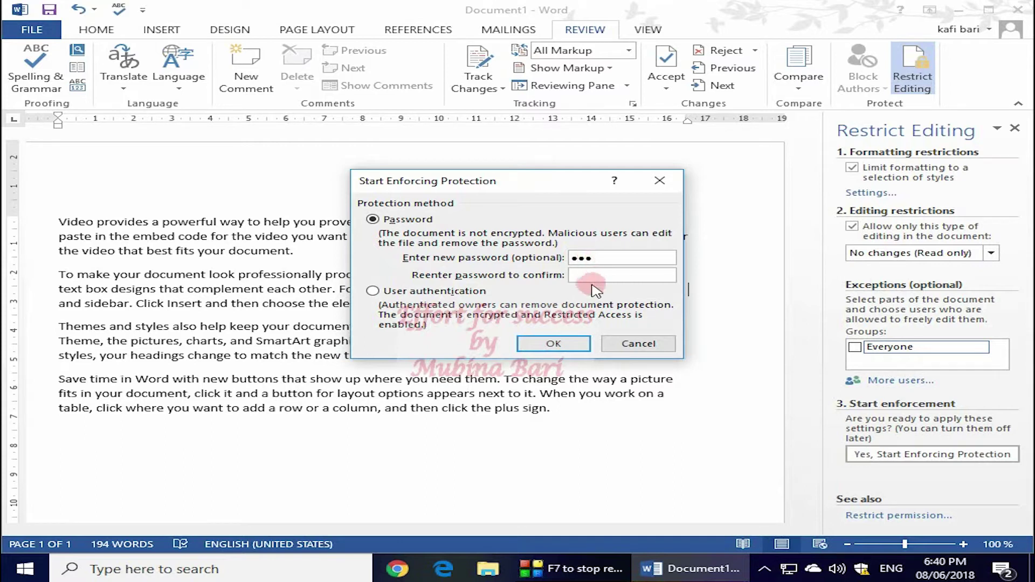
pyautogui.click(574, 274)
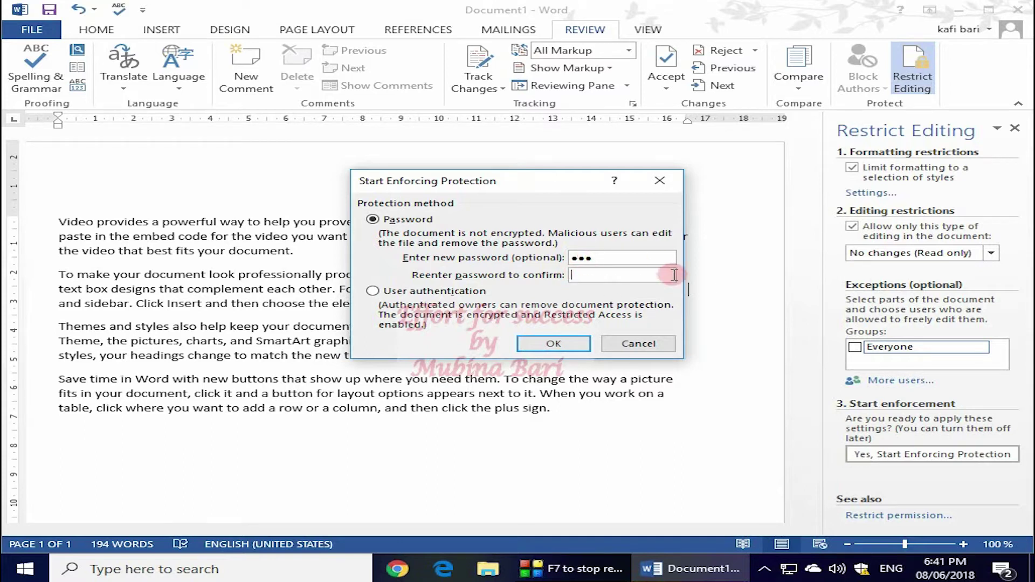
pyautogui.write('123')
pyautogui.click(559, 343)
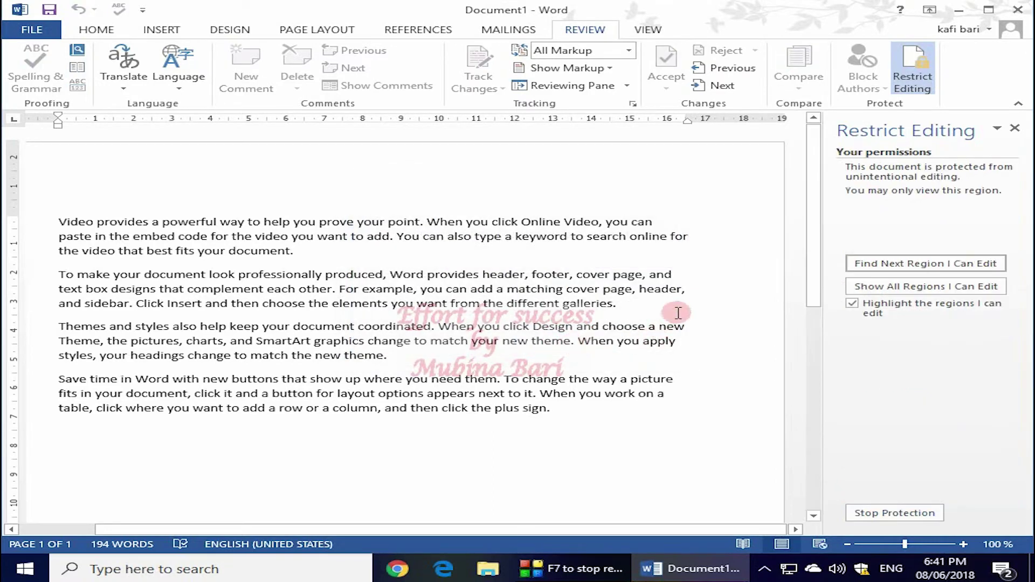
pyautogui.click(477, 293)
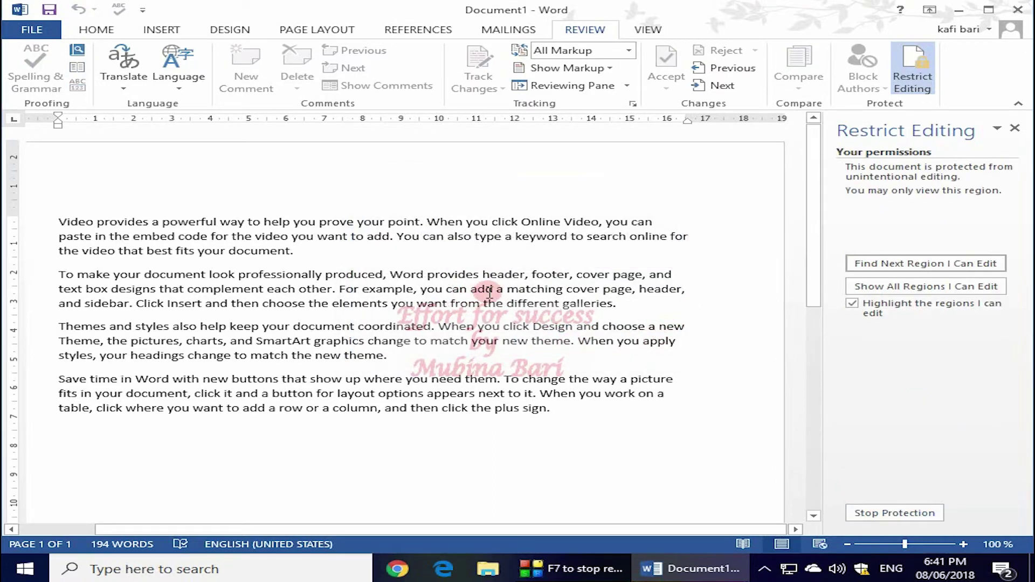
pyautogui.press('Delete')
pyautogui.moveTo(481, 275); pyautogui.dragTo(391, 276)
pyautogui.press('Delete')
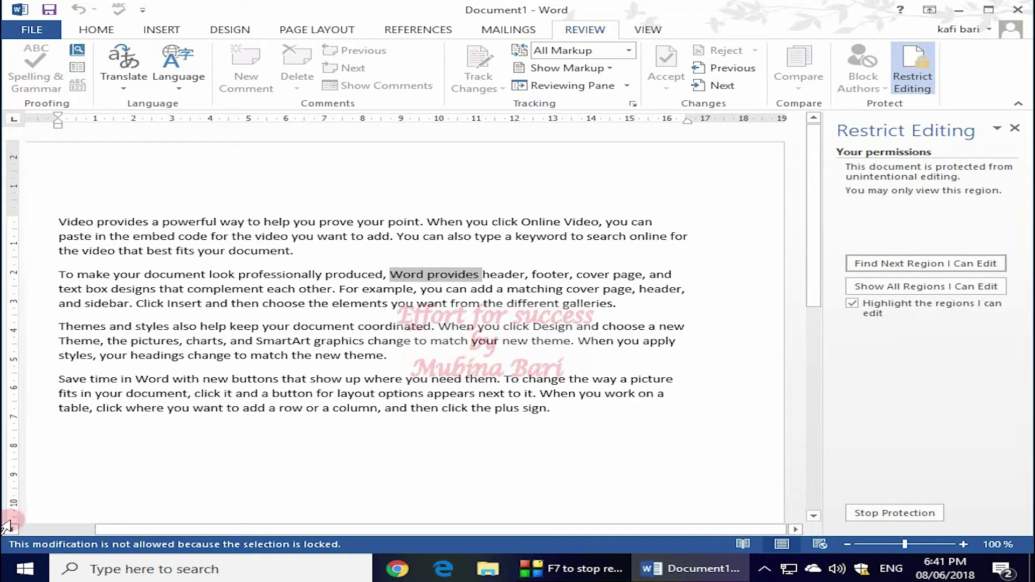
pyautogui.click(435, 304)
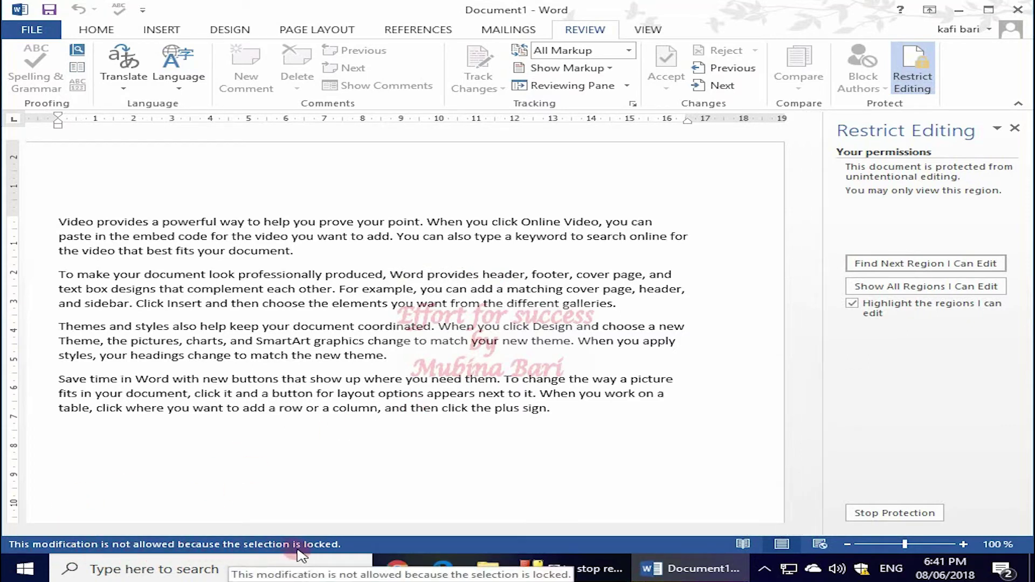
pyautogui.click(132, 419)
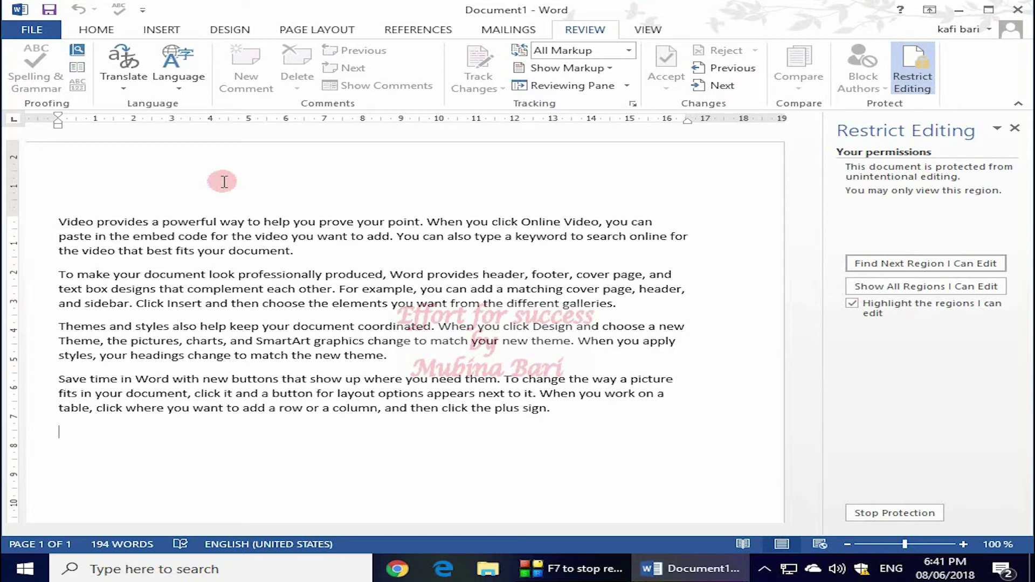
# Stop protection on Document1 by entering its password in the Unprotect Document prompt.
pyautogui.click(916, 86)
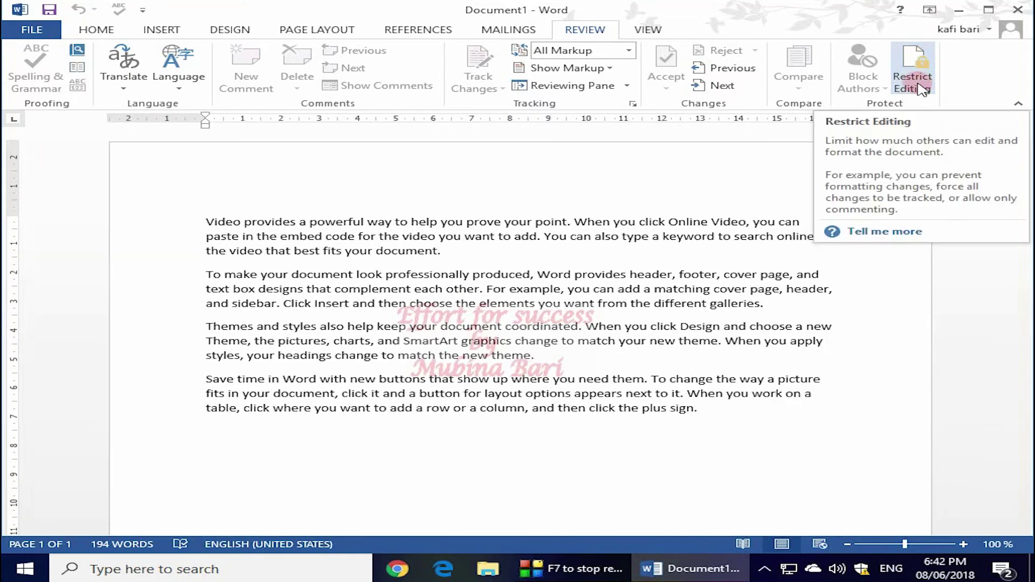
pyautogui.click(923, 89)
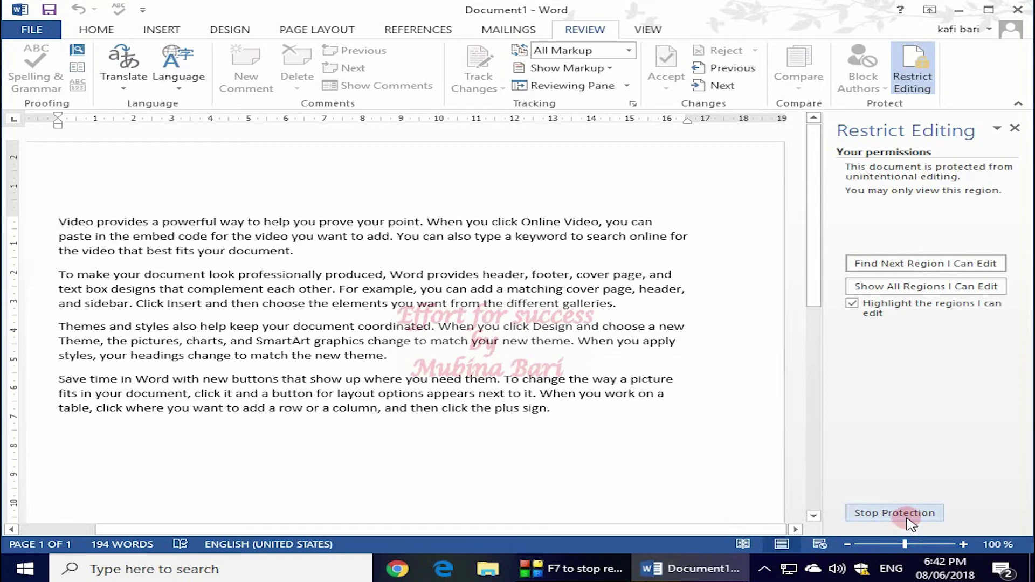
pyautogui.click(909, 519)
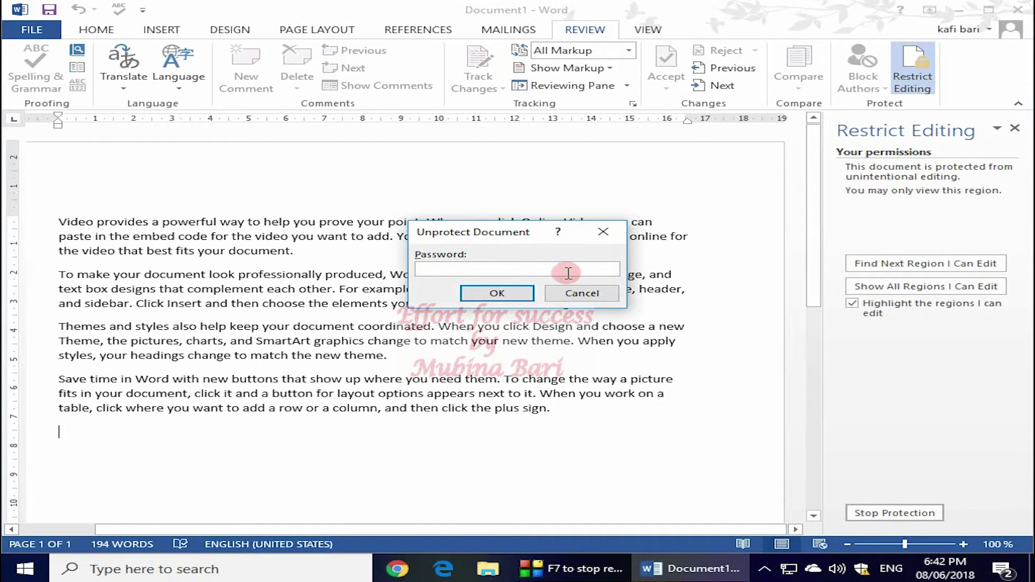
pyautogui.write('123')
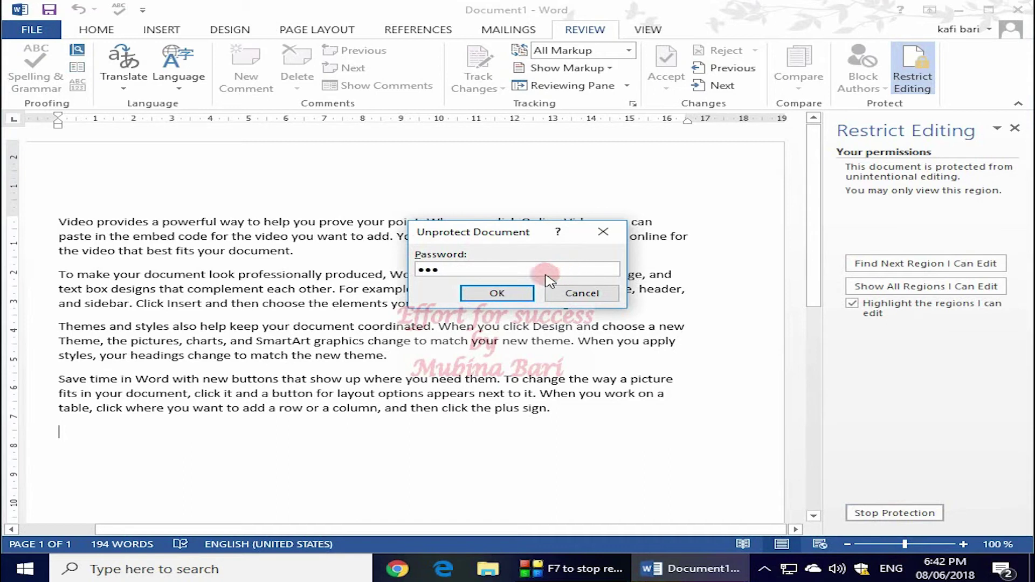
pyautogui.click(512, 298)
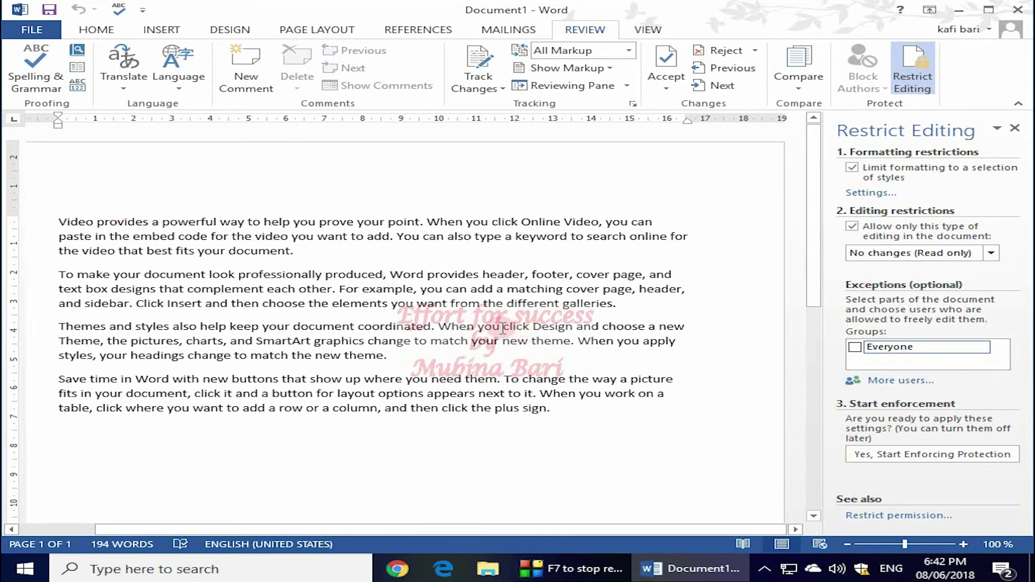
# Delete the Themes paragraph's last line, add 'thirvhshshd' after paragraph one, and close Restrict Editing.
pyautogui.moveTo(58, 353); pyautogui.dragTo(415, 366)
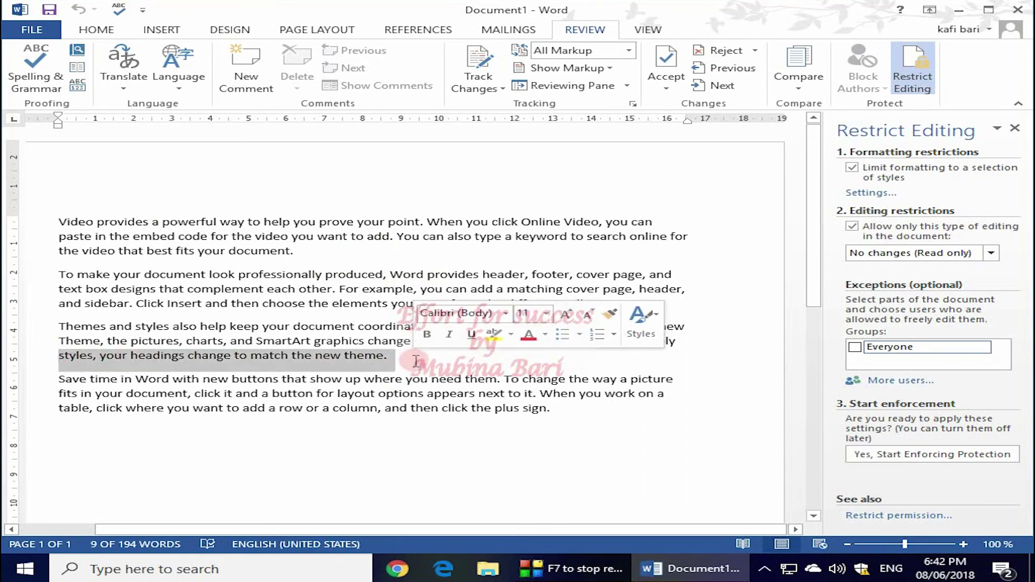
pyautogui.press('Delete')
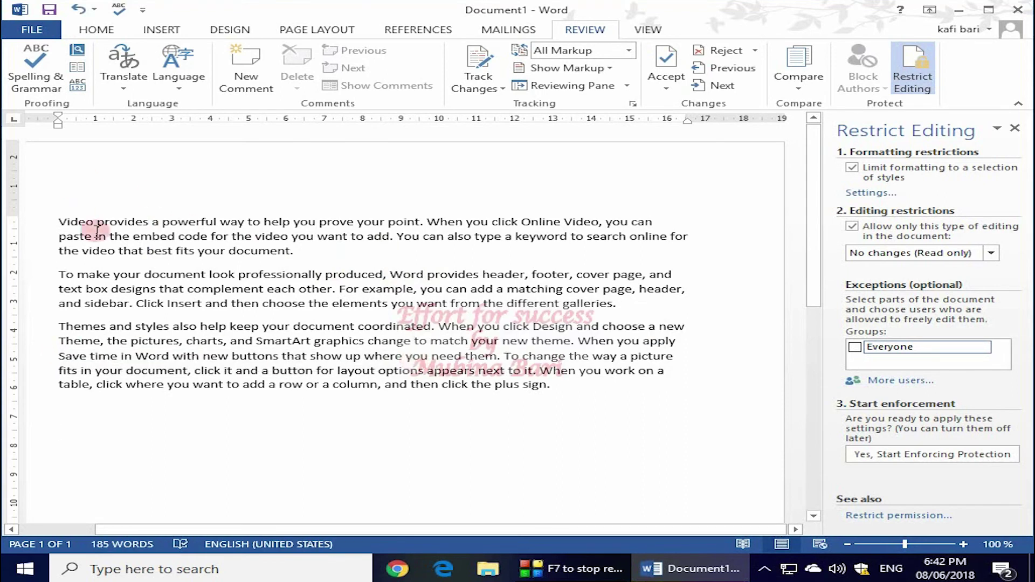
pyautogui.click(421, 253)
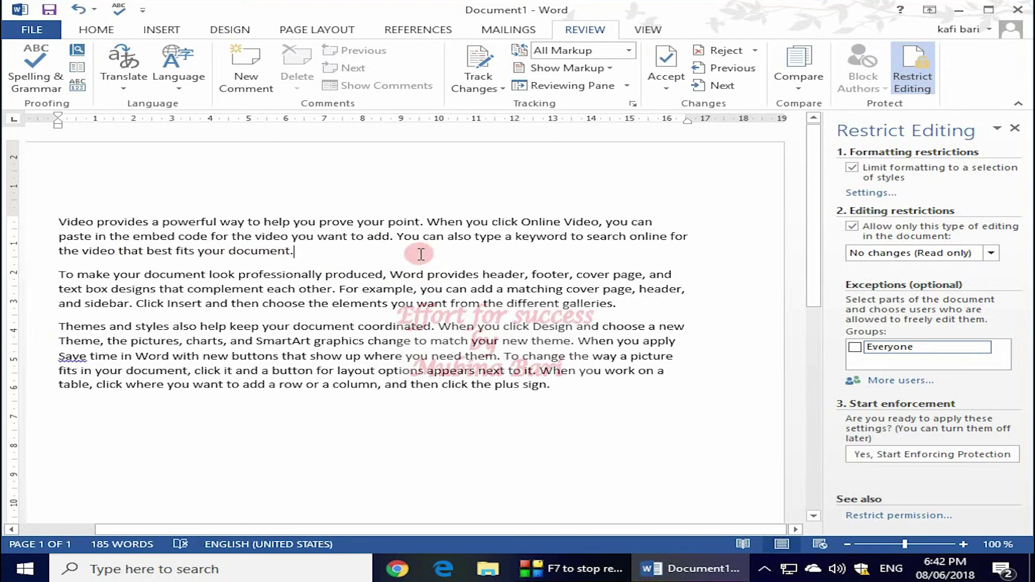
pyautogui.write('thirvhshshd')
pyautogui.click(1015, 127)
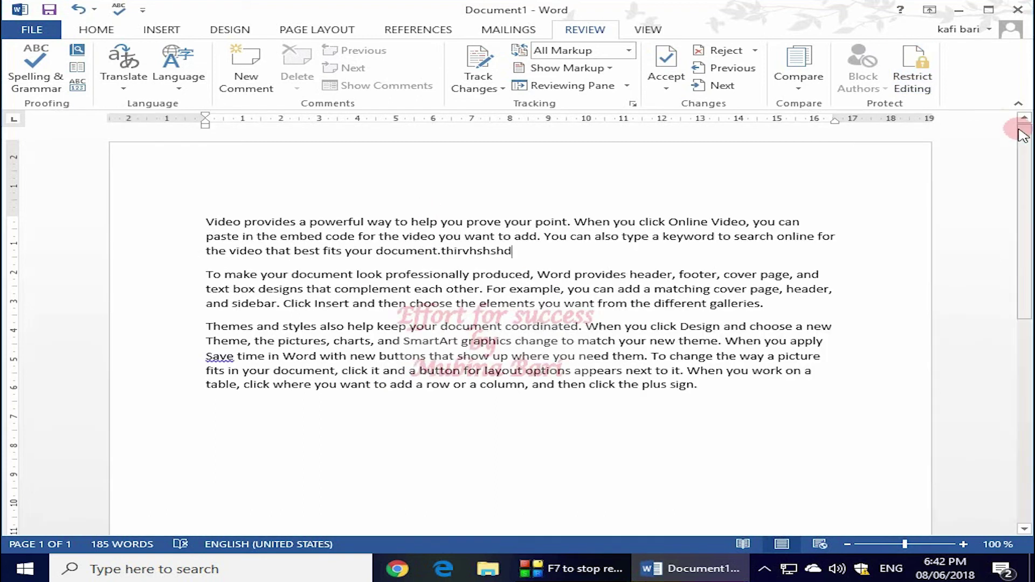